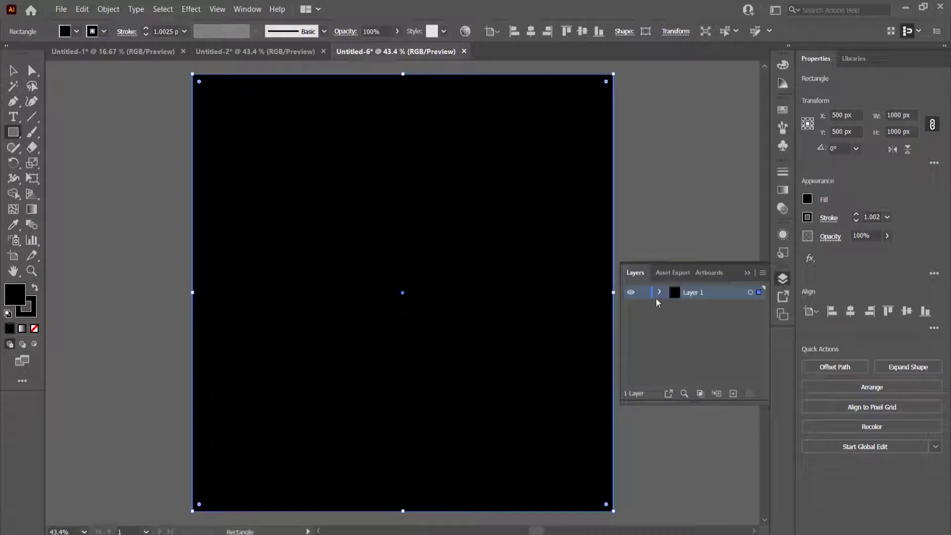
# Lock the layer holding the black background rectangle and rename it BG.
pyautogui.click(643, 292)
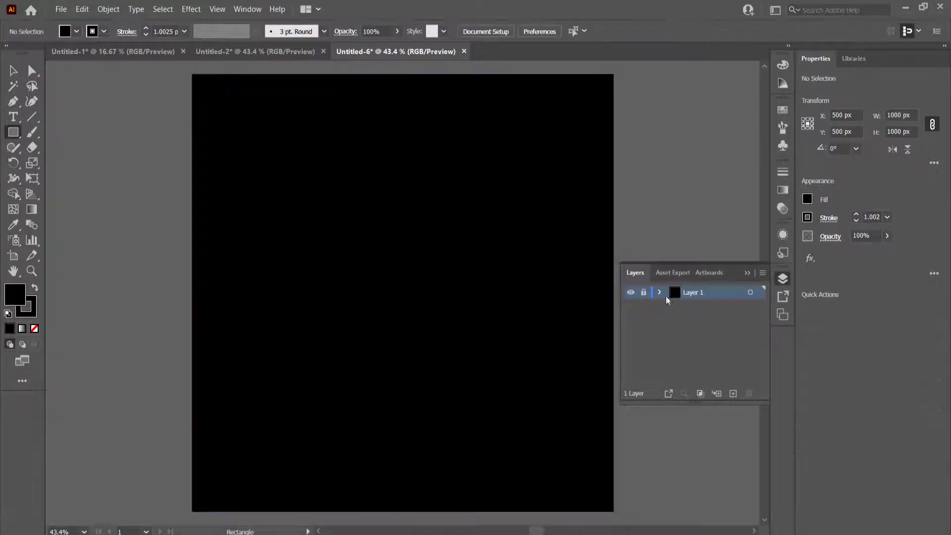
pyautogui.doubleClick(688, 292)
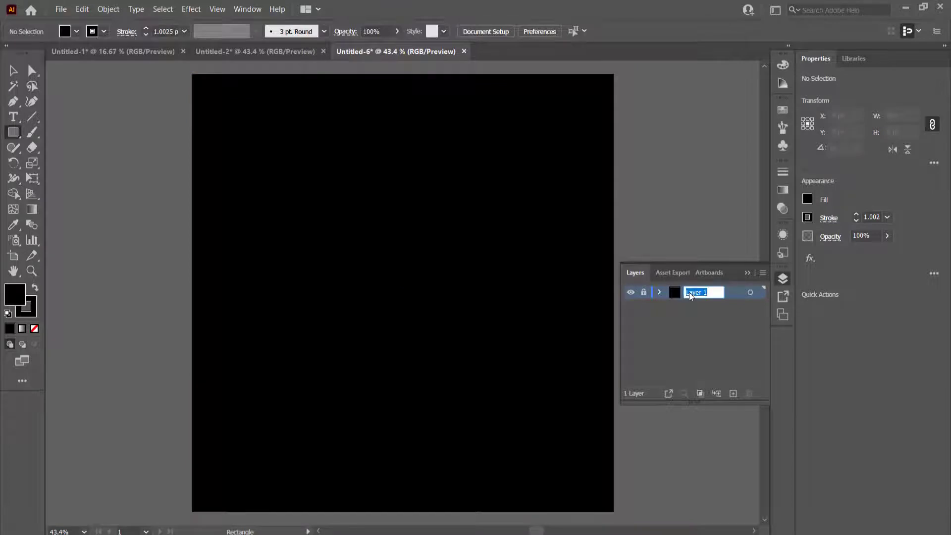
pyautogui.write('bg')
pyautogui.press('Return')
# Create a new layer above BG and name it TEXT.
pyautogui.click(733, 393)
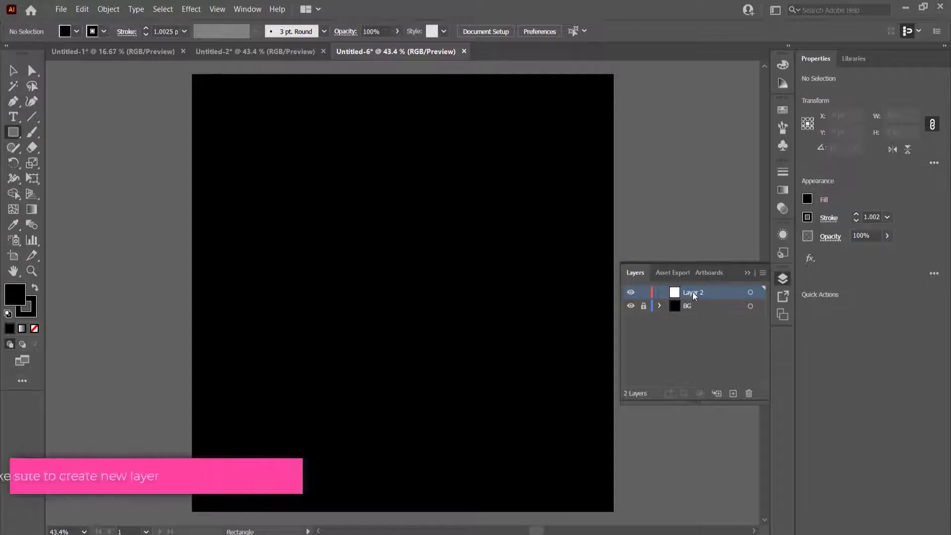
pyautogui.doubleClick(693, 293)
pyautogui.write('TE')
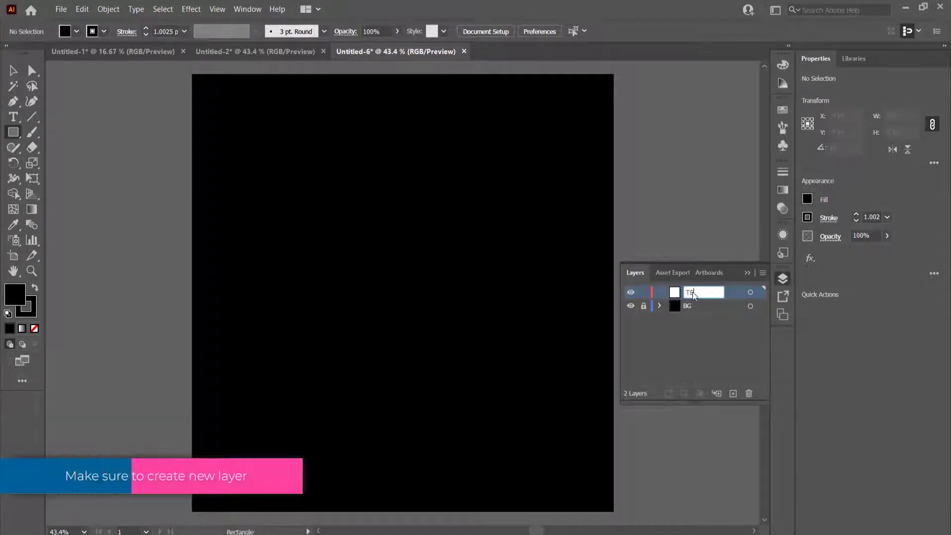
pyautogui.write('XT')
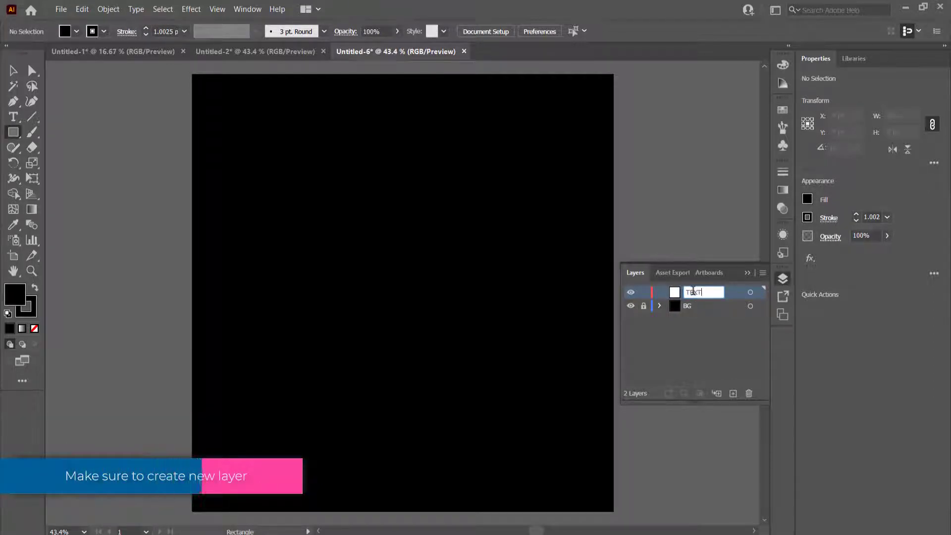
pyautogui.click(13, 73)
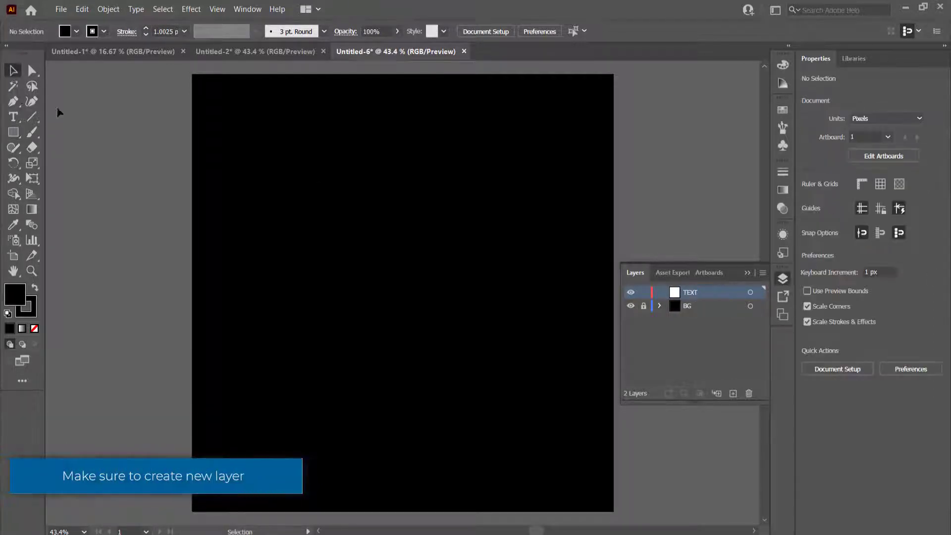
# Add an area text frame about 694 by 367 px reading "learnspace" on the artboard and fill the text white.
pyautogui.click(18, 120)
pyautogui.moveTo(253, 173); pyautogui.dragTo(546, 333)
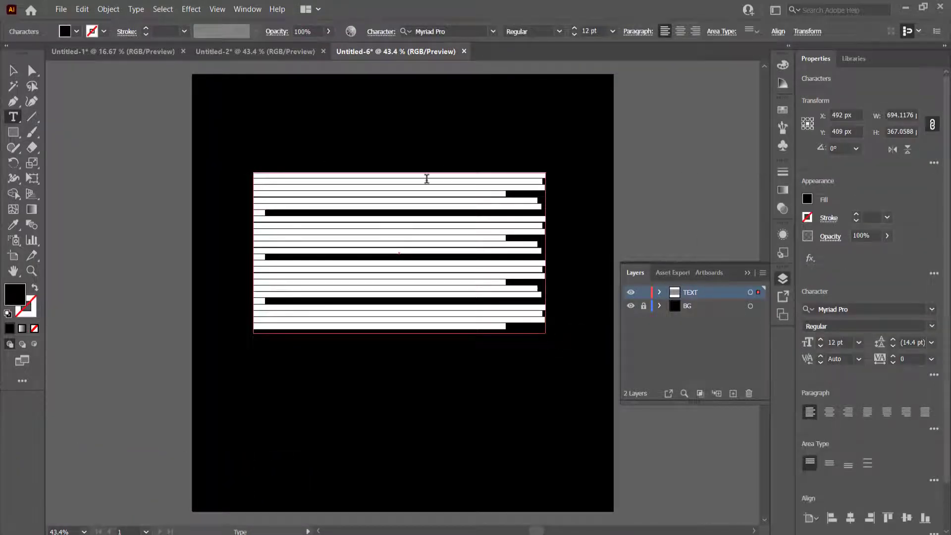
pyautogui.press('Escape')
pyautogui.click(807, 199)
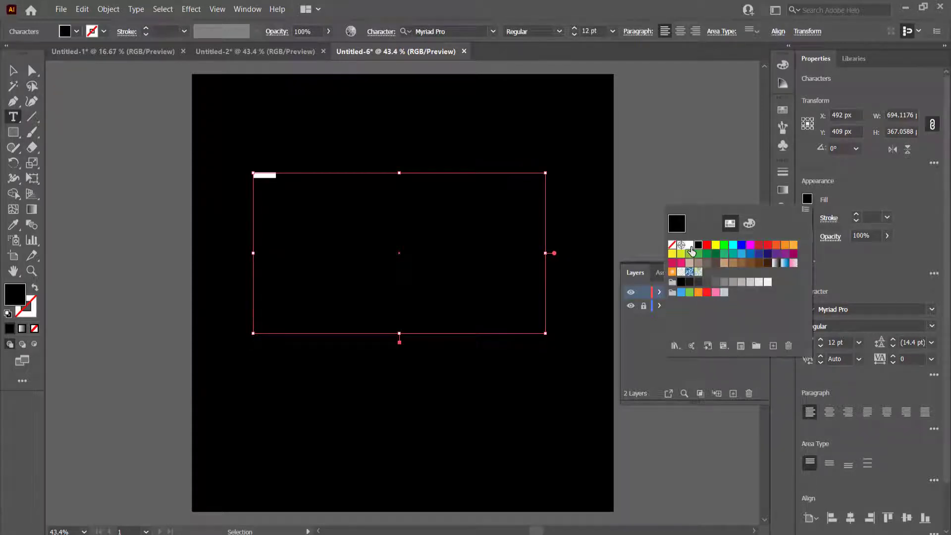
pyautogui.click(689, 247)
# Set the text's font to Mission Gothic Black at 150 pt.
pyautogui.click(450, 28)
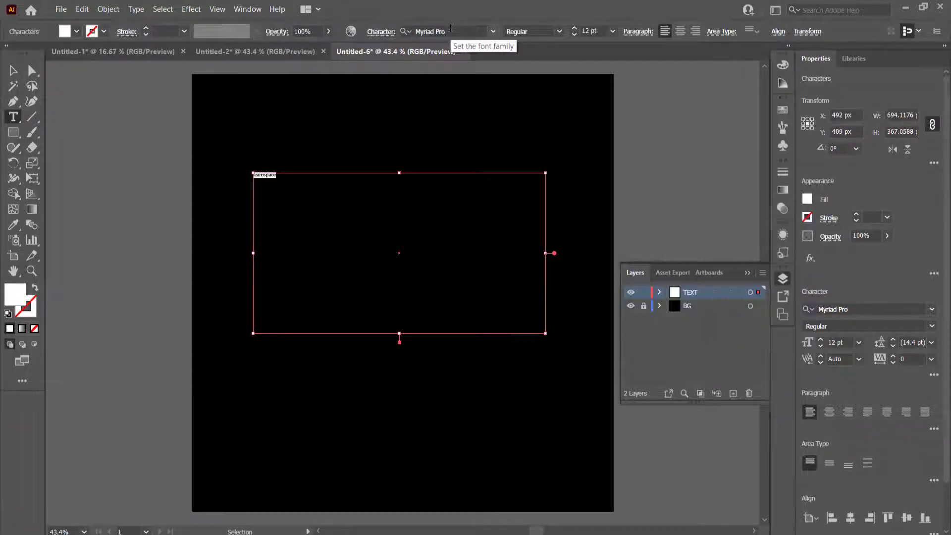
pyautogui.click(451, 28)
pyautogui.write('miss')
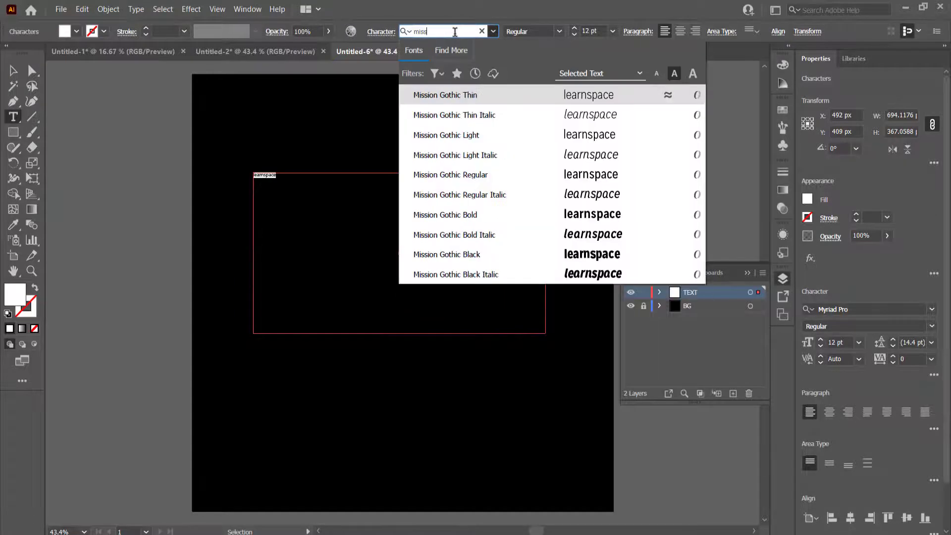
pyautogui.click(457, 254)
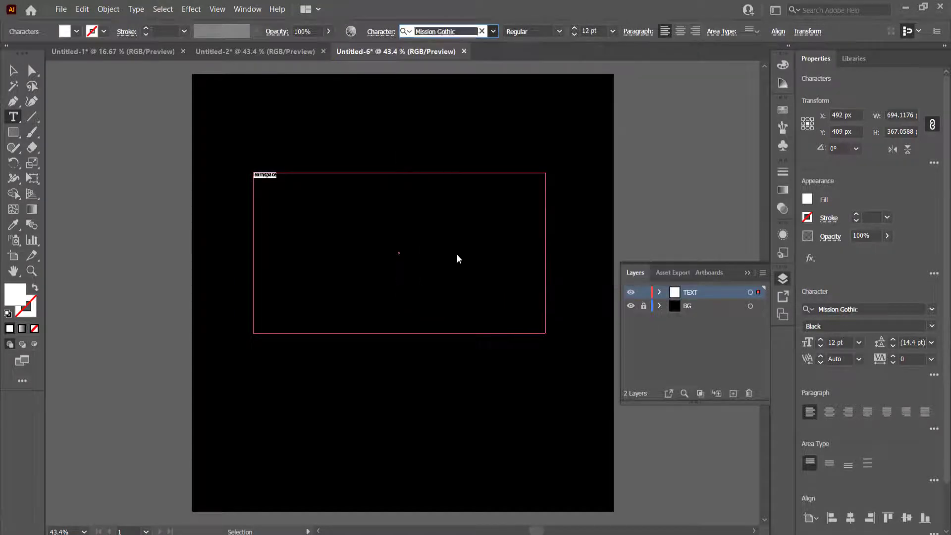
pyautogui.click(596, 30)
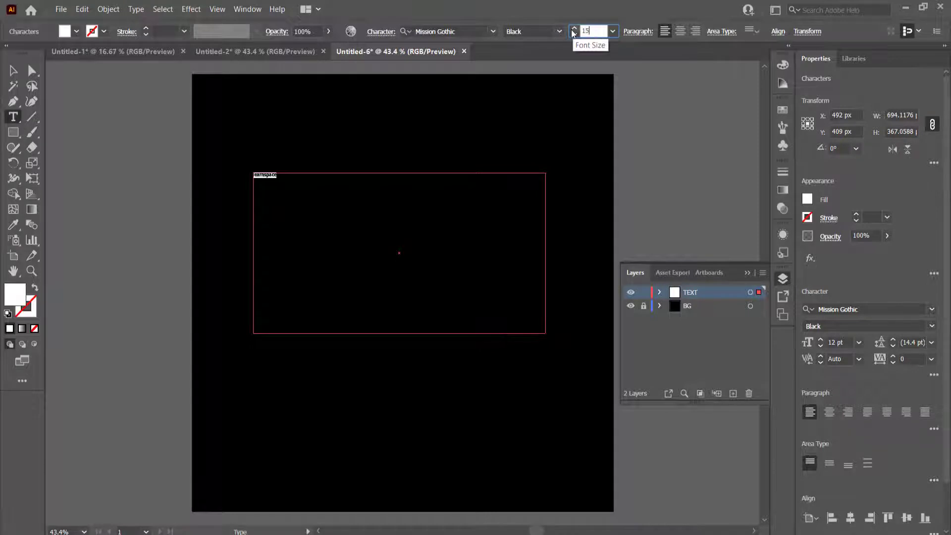
pyautogui.press('Return')
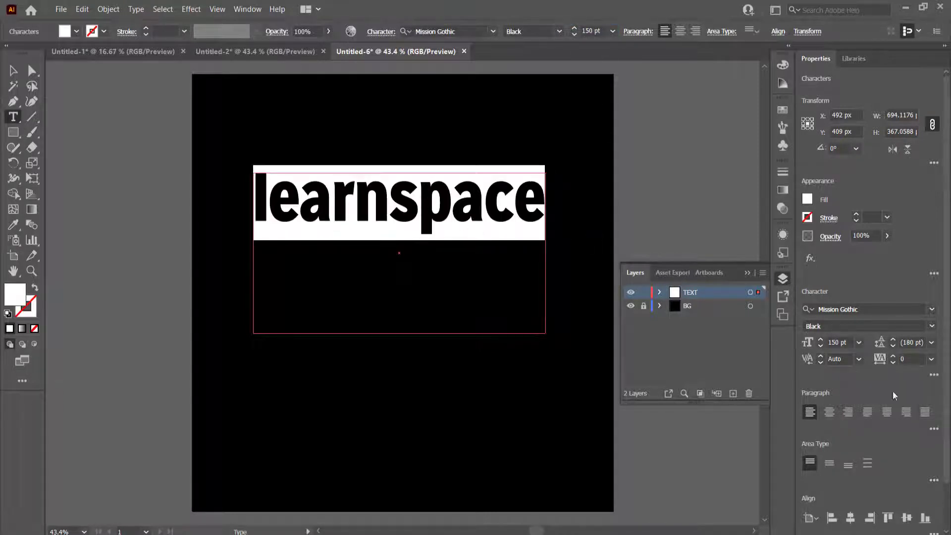
# Apply All Caps to the "learnspace" text and finish editing it.
pyautogui.click(933, 273)
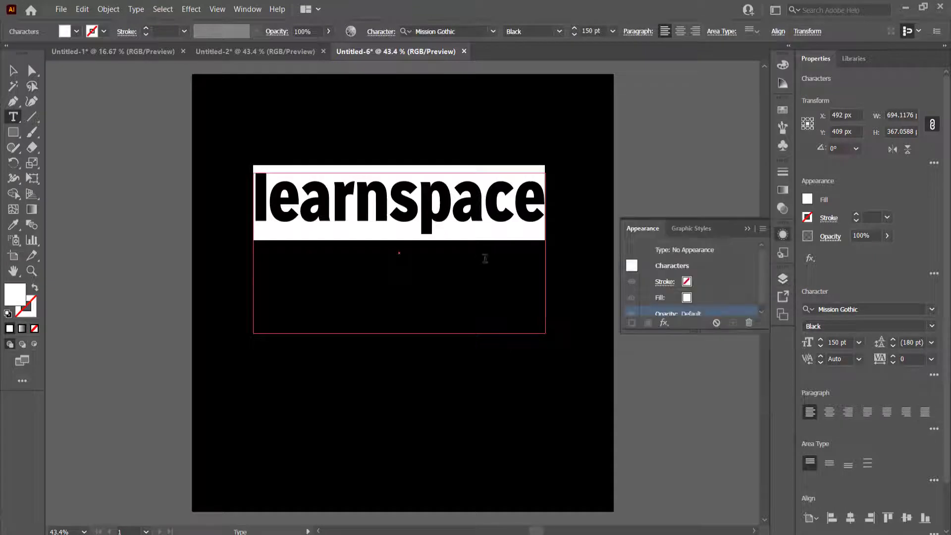
pyautogui.click(934, 375)
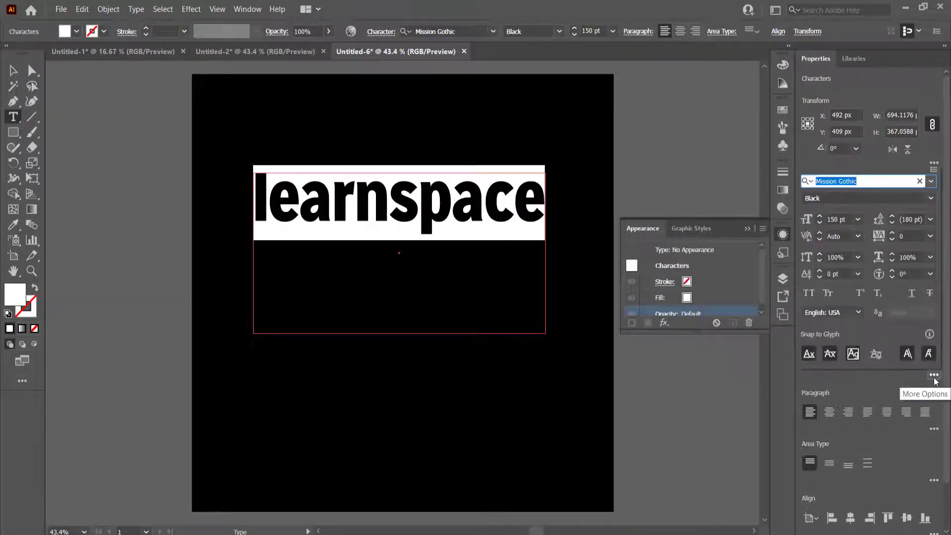
pyautogui.click(809, 293)
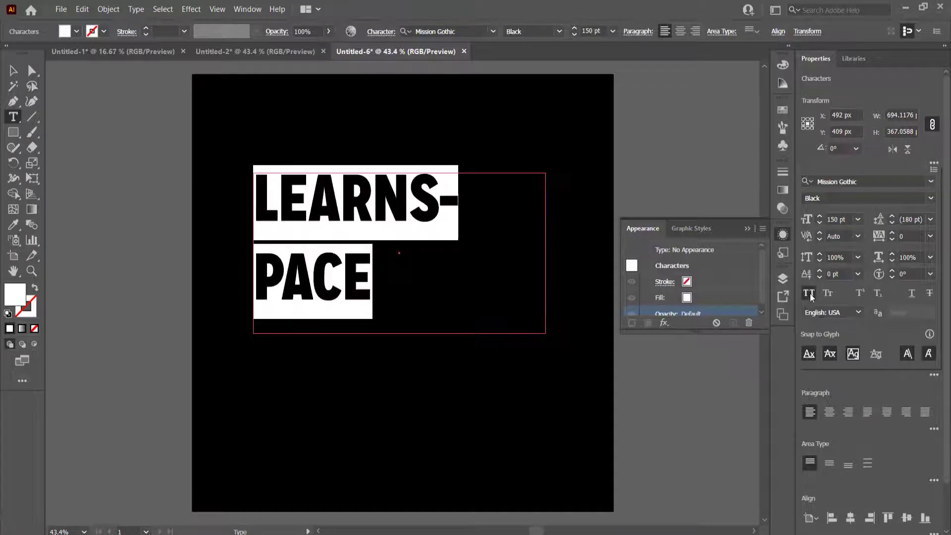
pyautogui.click(13, 71)
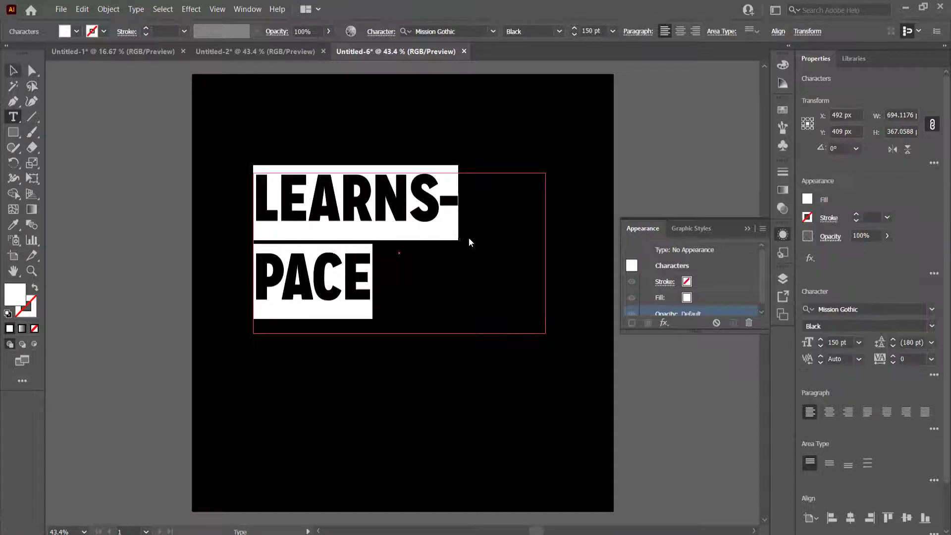
pyautogui.press('Escape')
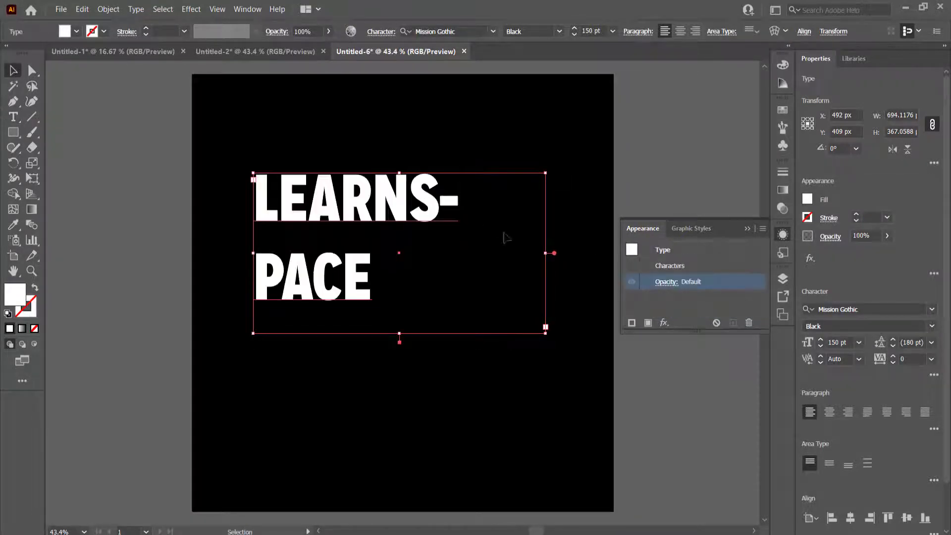
# Resize the text frame to about 781 by 148 px and move it down near the artboard's middle.
pyautogui.moveTo(545, 253); pyautogui.dragTo(582, 253)
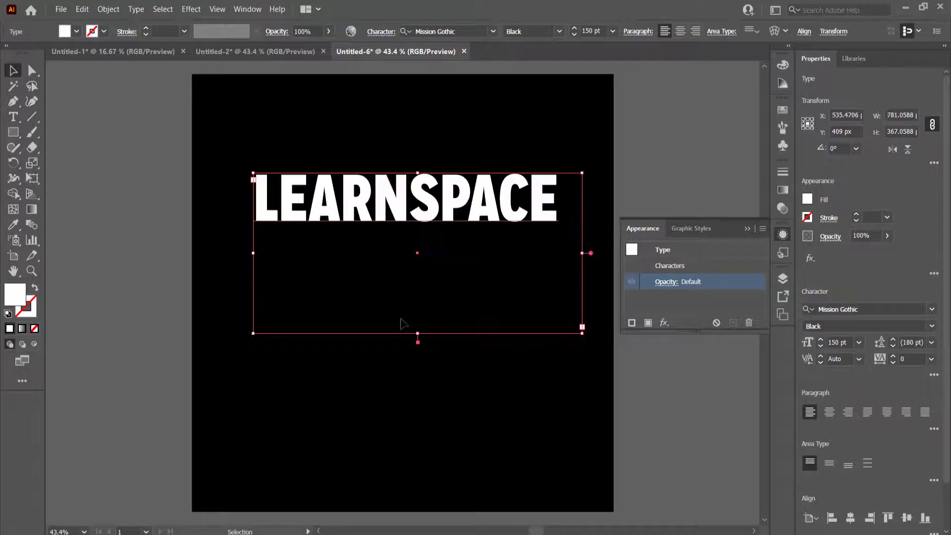
pyautogui.moveTo(416, 336); pyautogui.dragTo(418, 237)
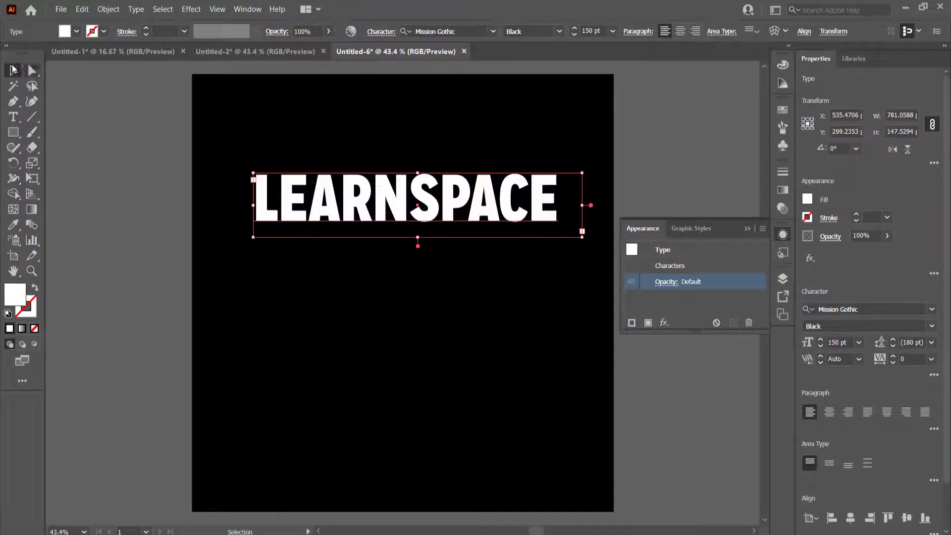
pyautogui.click(350, 108)
pyautogui.moveTo(402, 205); pyautogui.dragTo(395, 261)
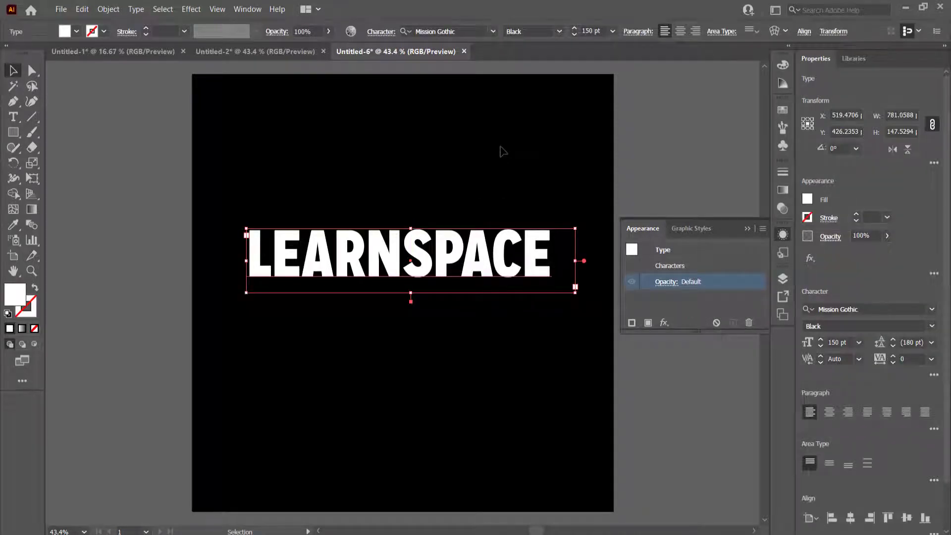
# Convert the LEARNSPACE text to outlines, then rotate it 90° and place it along the artboard's left side.
pyautogui.rightClick(483, 248)
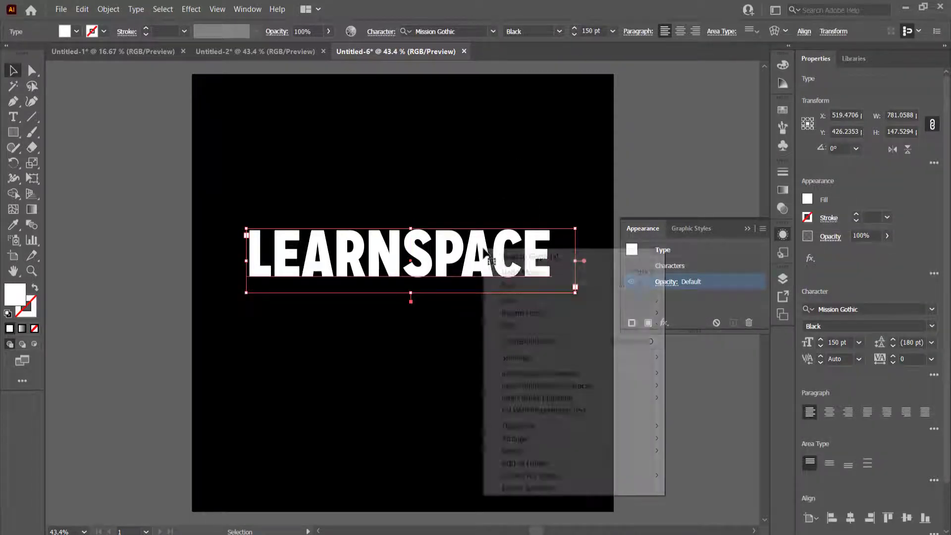
pyautogui.click(564, 341)
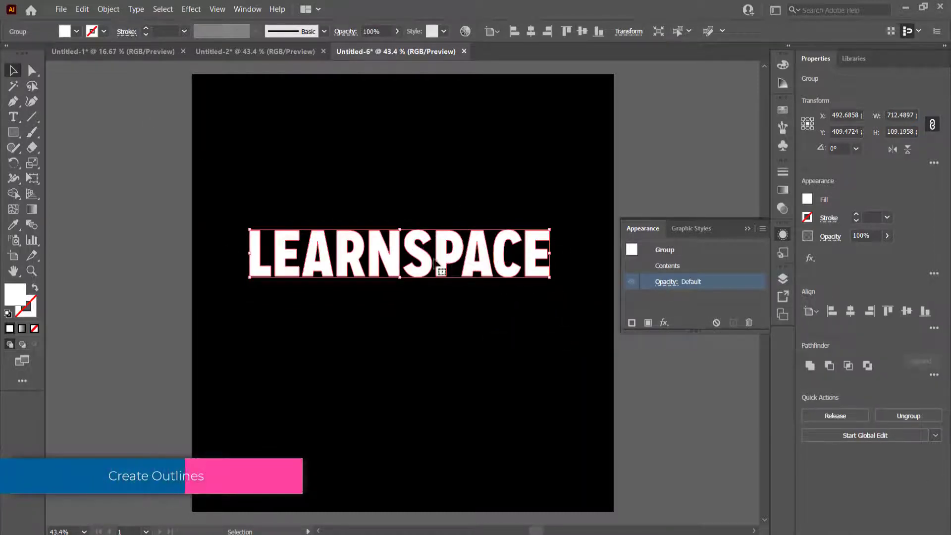
pyautogui.click(13, 71)
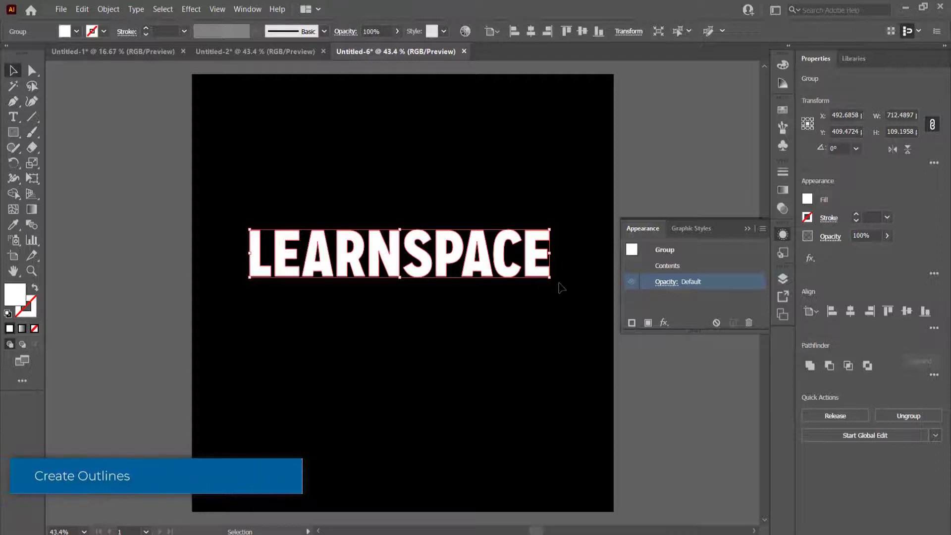
pyautogui.moveTo(553, 264); pyautogui.dragTo(249, 157)
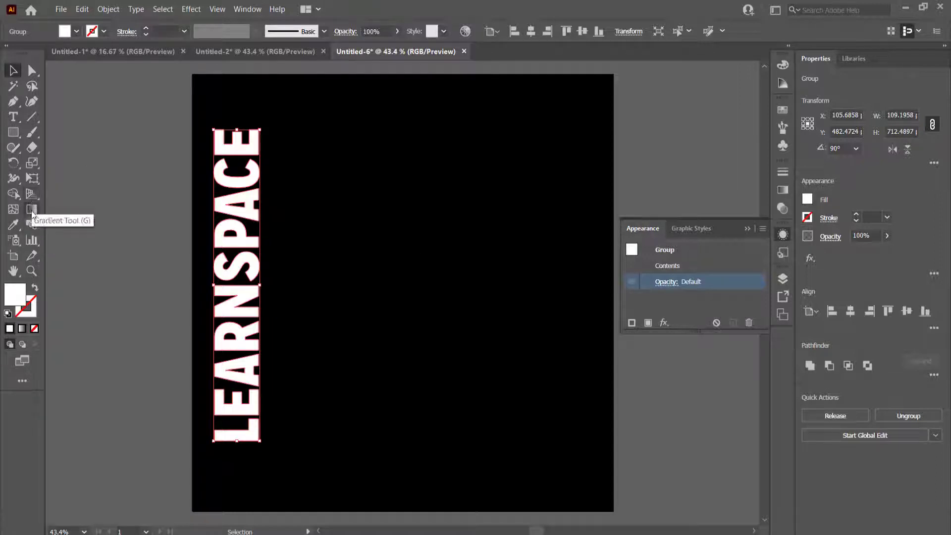
# Distort the vertical lettering in perspective with Free Transform, shortening its right edge symmetrically, and deselect it.
pyautogui.click(31, 179)
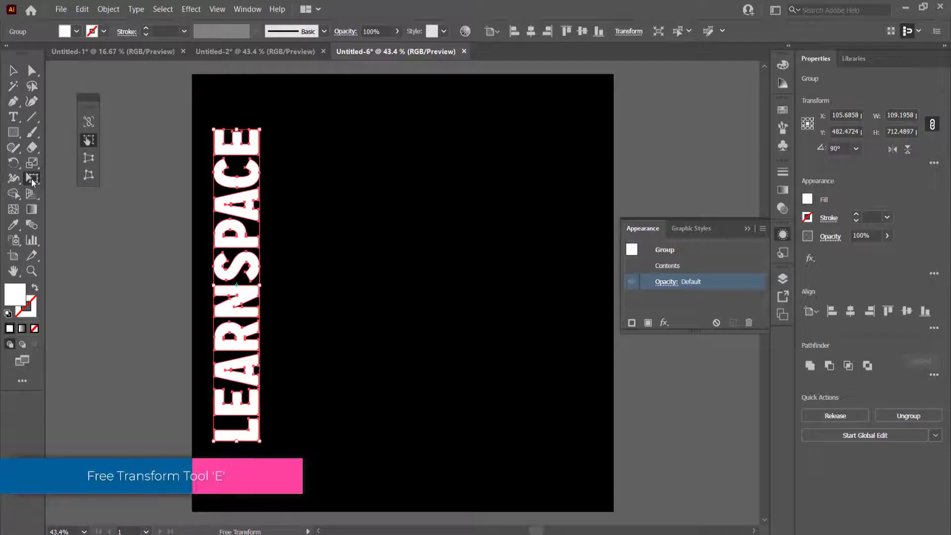
pyautogui.click(89, 159)
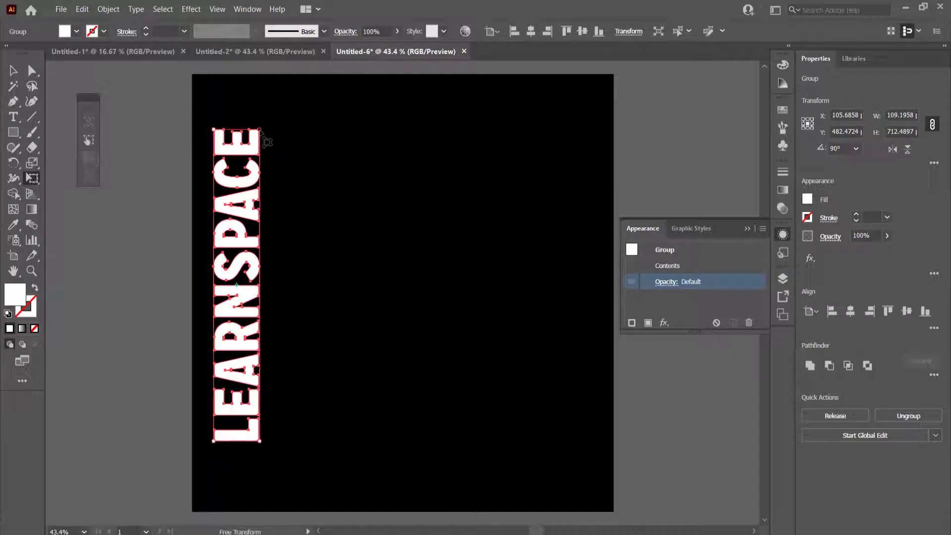
pyautogui.moveTo(261, 132); pyautogui.dragTo(271, 210)
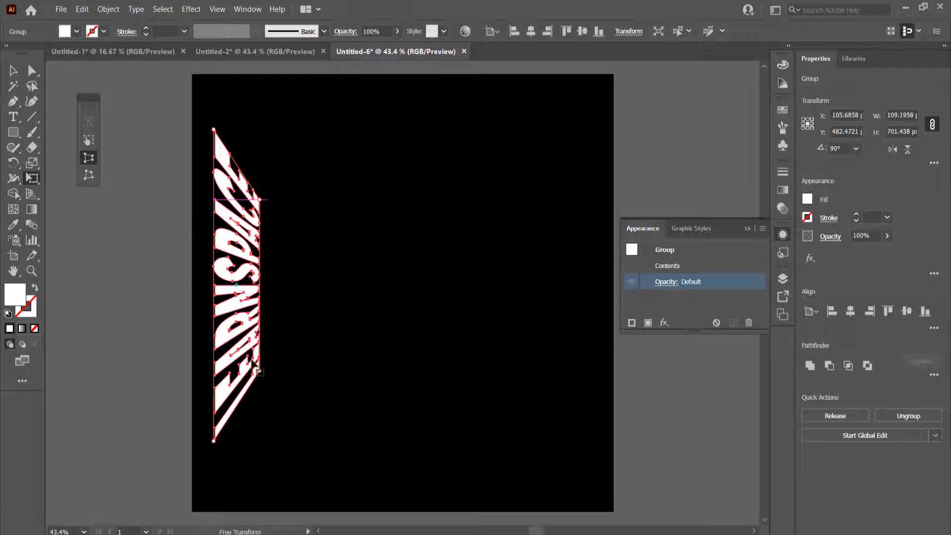
pyautogui.click(13, 70)
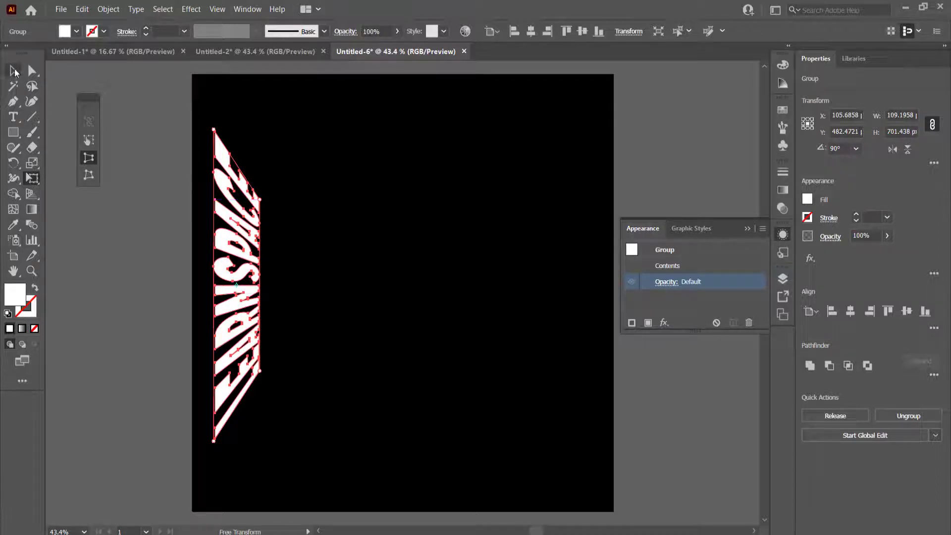
pyautogui.click(300, 170)
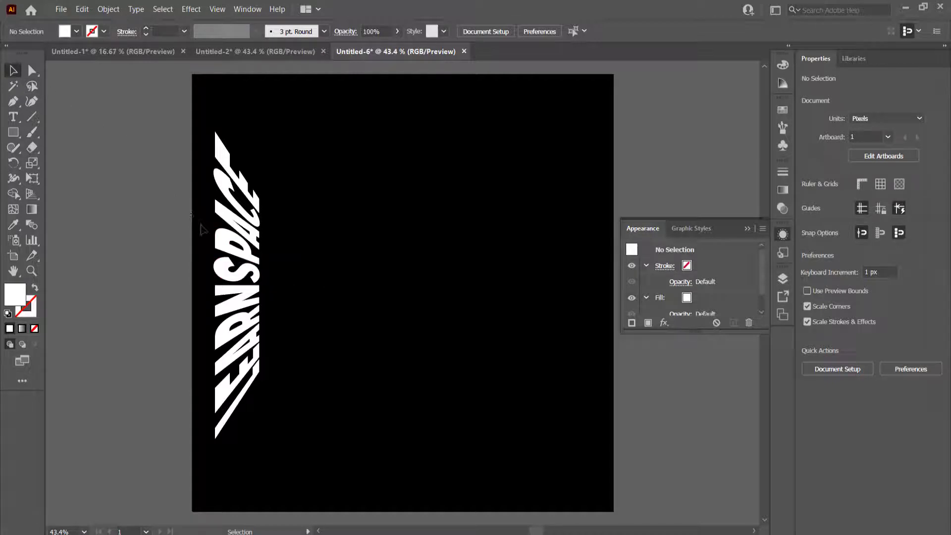
# Duplicate the distorted lettering about 358 px to the right and blend the original with the copy.
pyautogui.moveTo(225, 247); pyautogui.dragTo(376, 245)
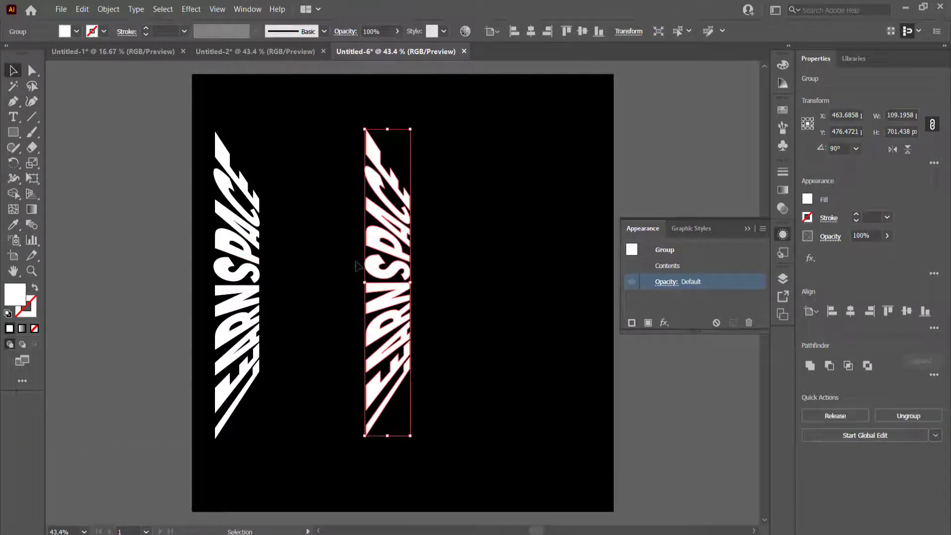
pyautogui.moveTo(372, 269); pyautogui.dragTo(372, 269)
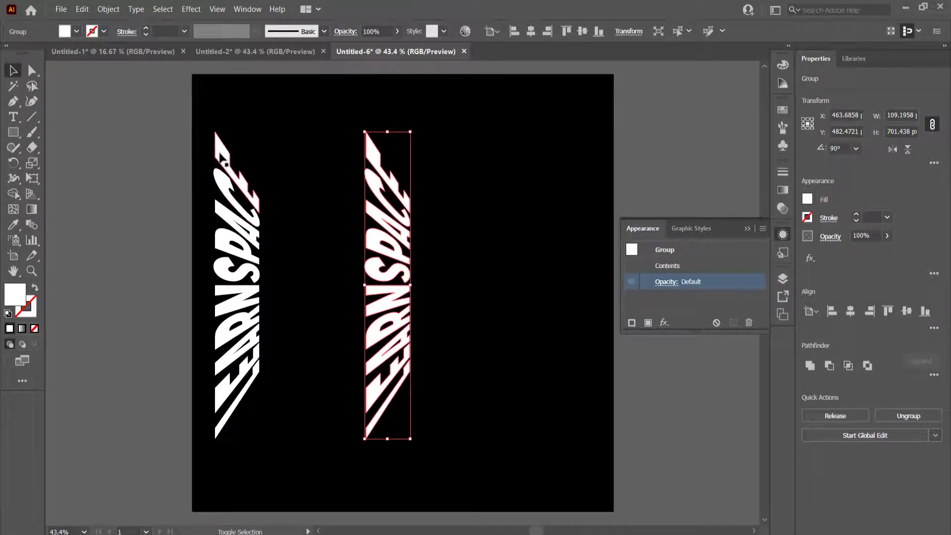
pyautogui.keyDown('shift'); pyautogui.click(224, 161); pyautogui.keyUp('shift')
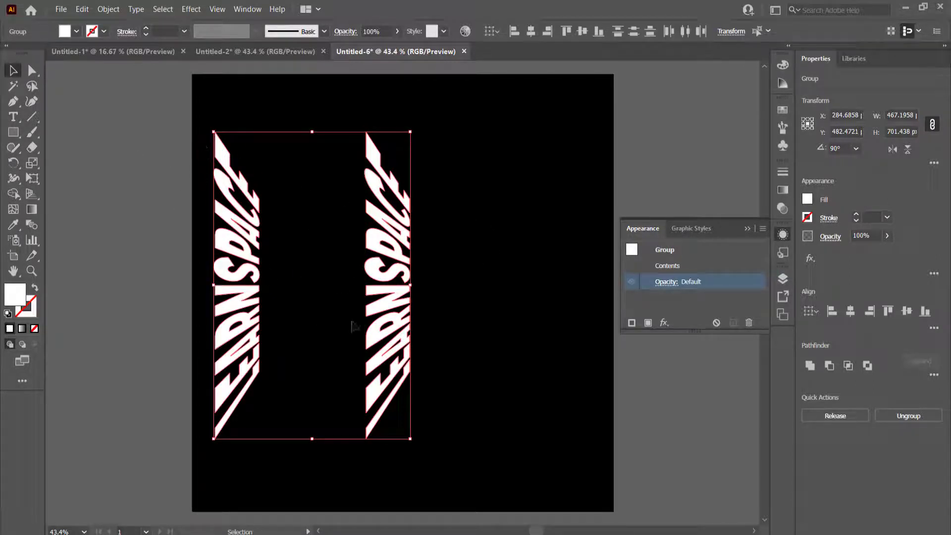
pyautogui.click(35, 225)
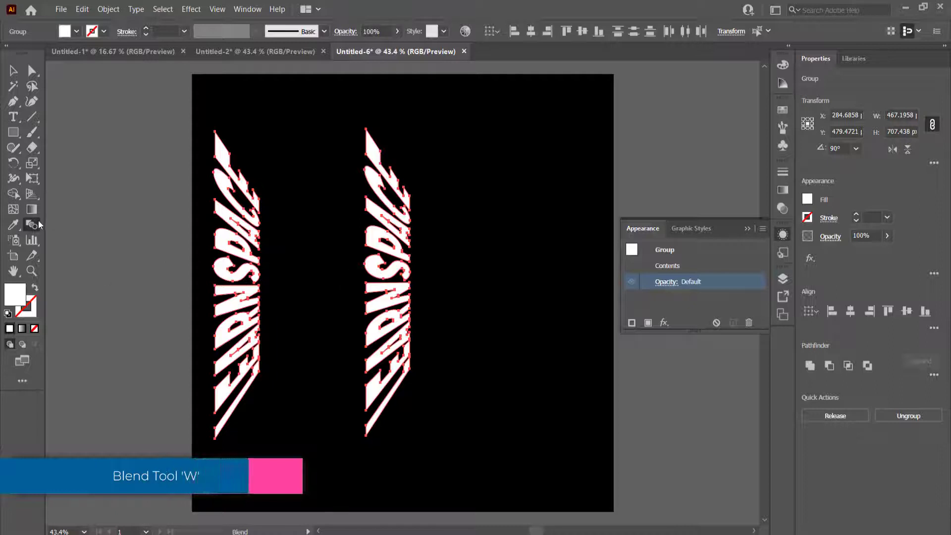
pyautogui.click(377, 268)
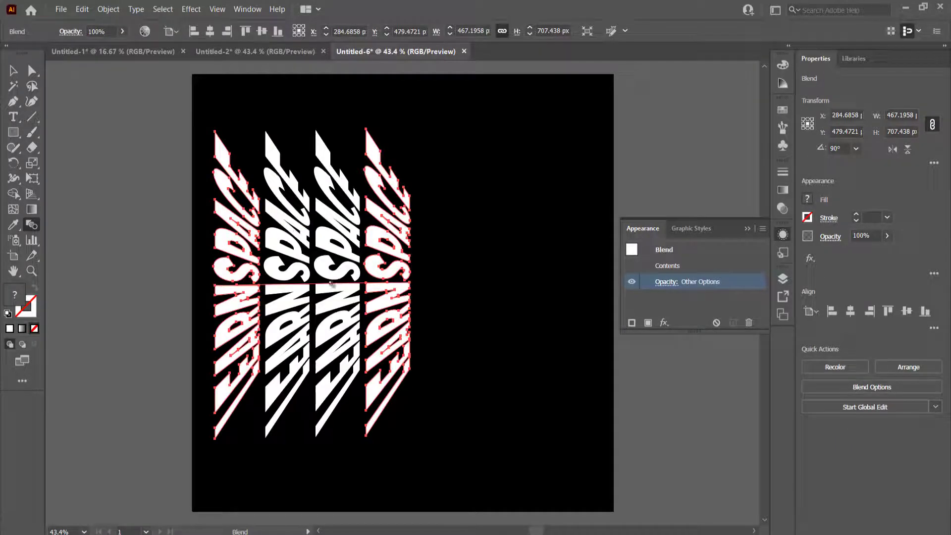
# Try a blend spacing of 5 specified steps between the two lettering columns.
pyautogui.click(848, 390)
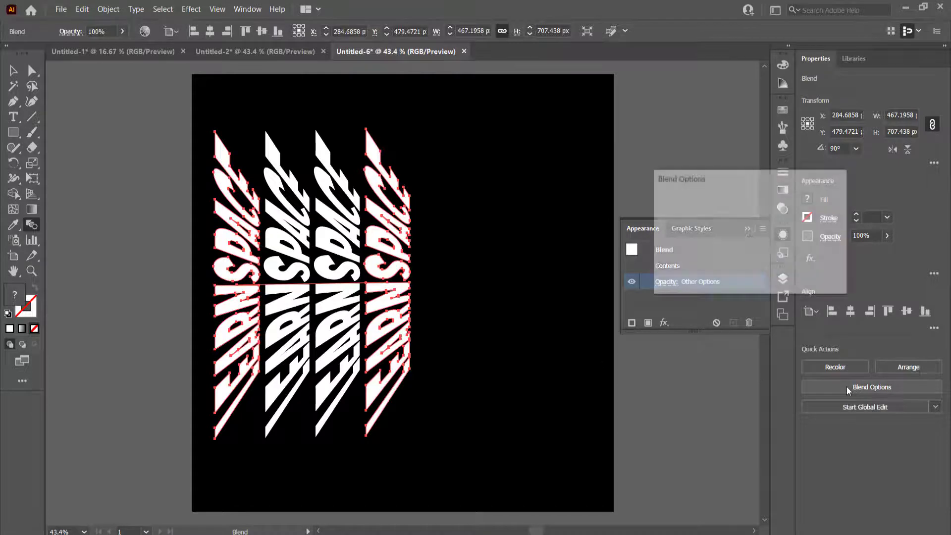
pyautogui.click(755, 213)
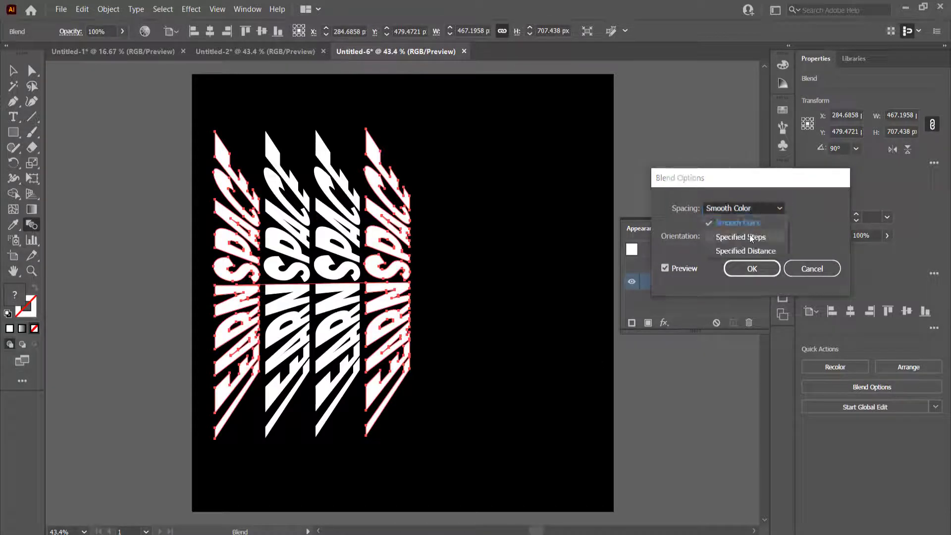
pyautogui.click(732, 236)
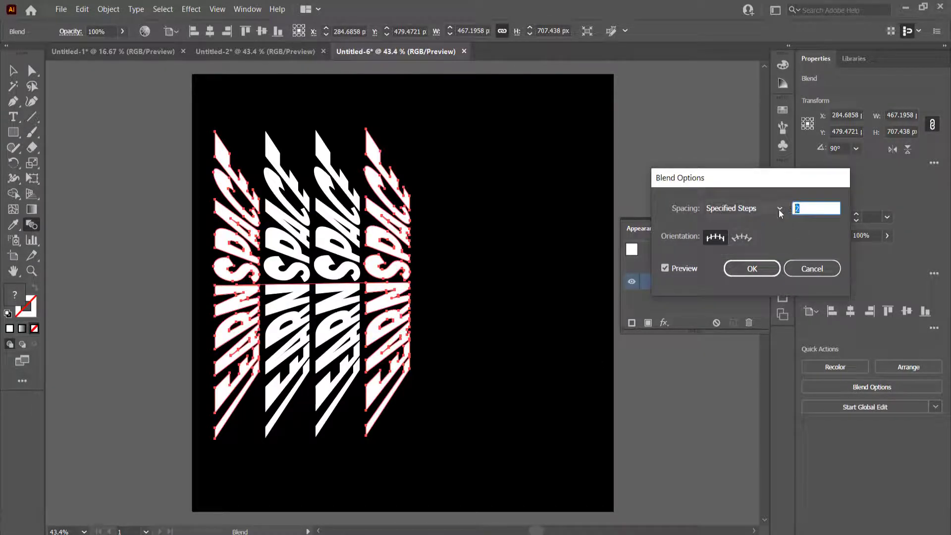
pyautogui.write('5')
pyautogui.click(751, 268)
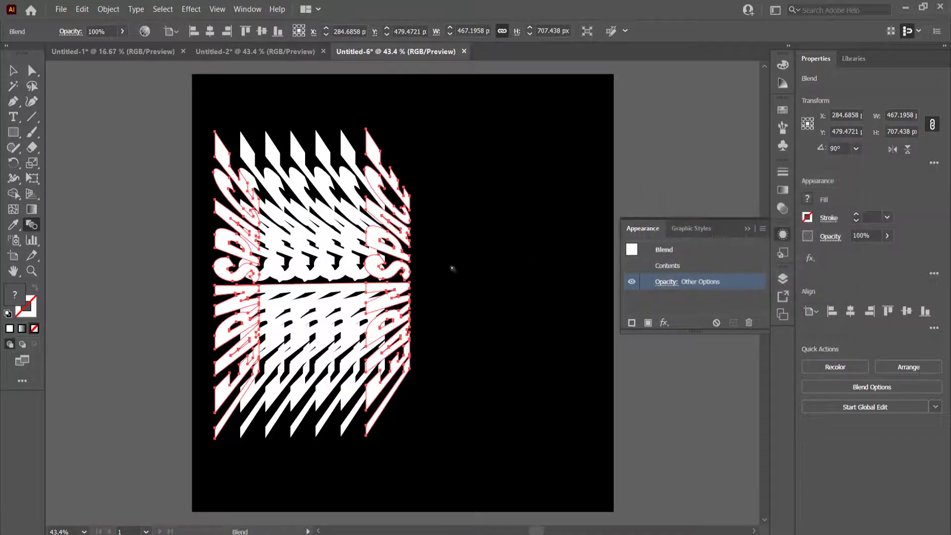
pyautogui.hotkey('ctrl', 'z')
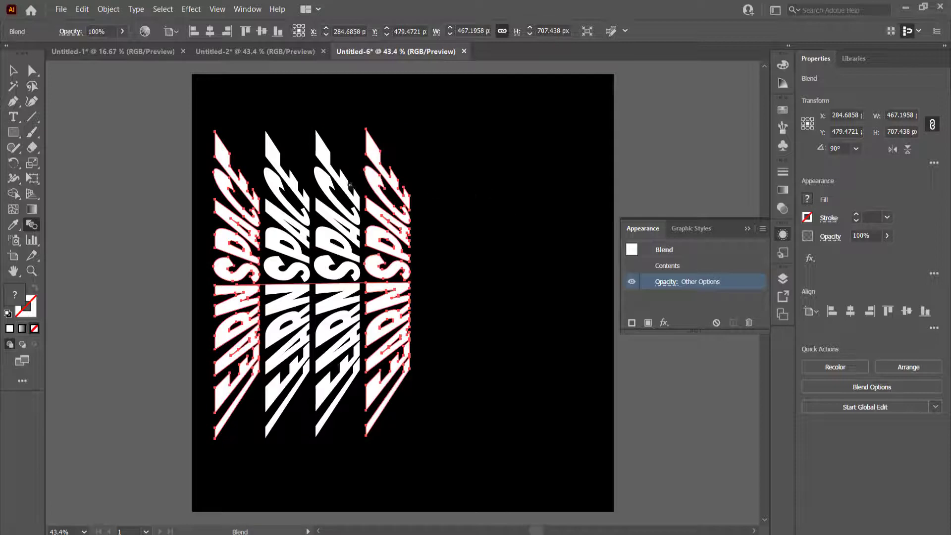
# Expand the blend's object and fill, and ungroup the lettering into separate columns.
pyautogui.click(110, 10)
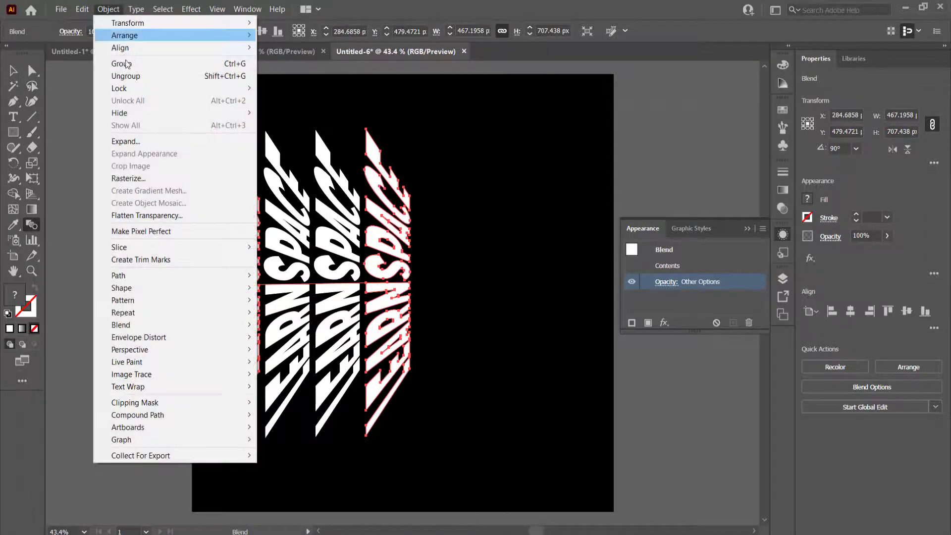
pyautogui.click(145, 140)
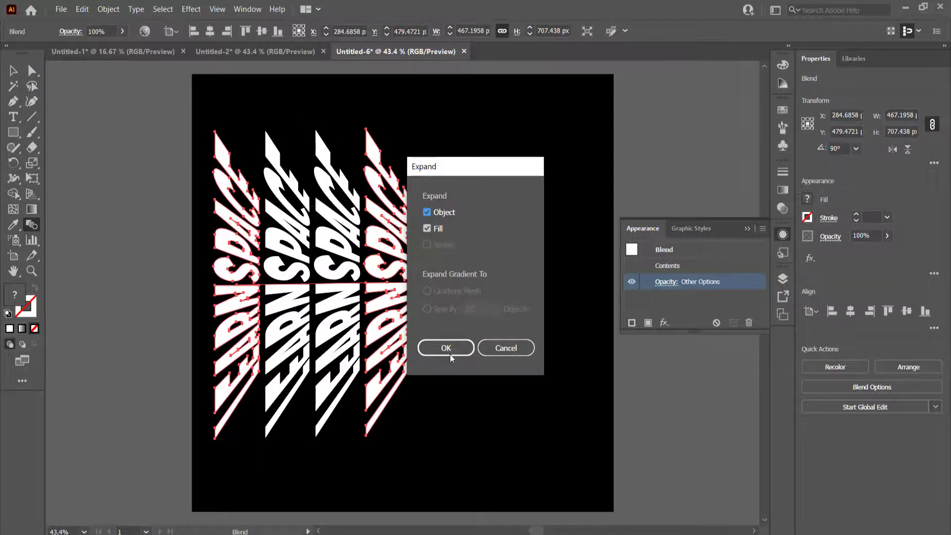
pyautogui.click(449, 354)
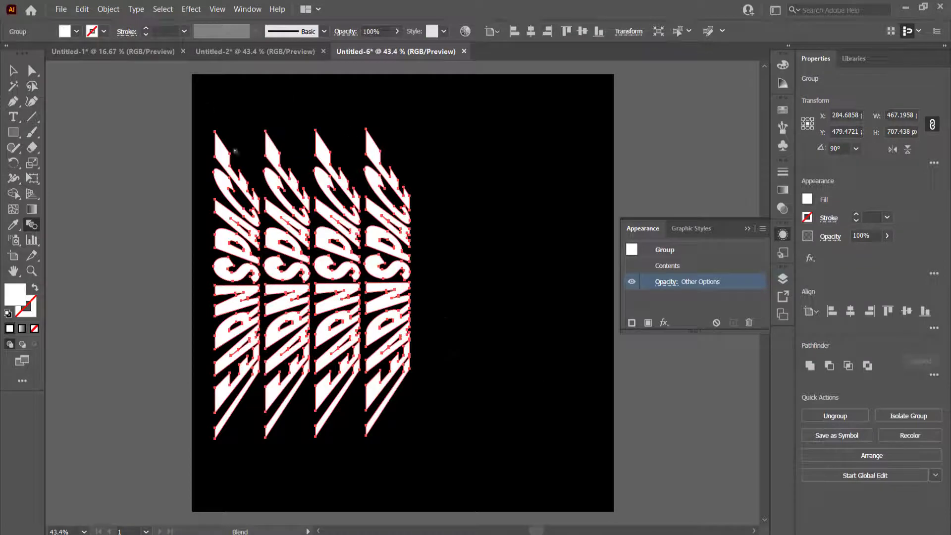
pyautogui.rightClick(276, 215)
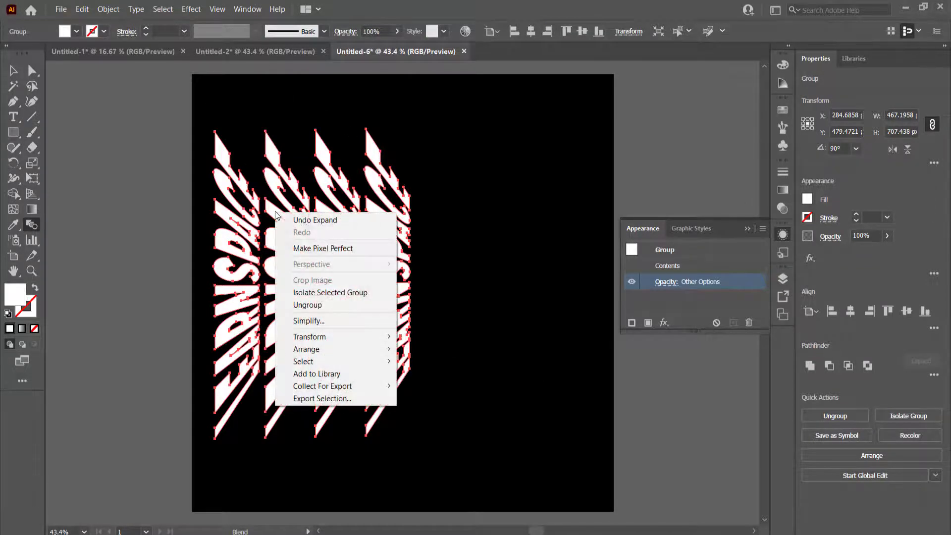
pyautogui.click(345, 306)
pyautogui.press('v')
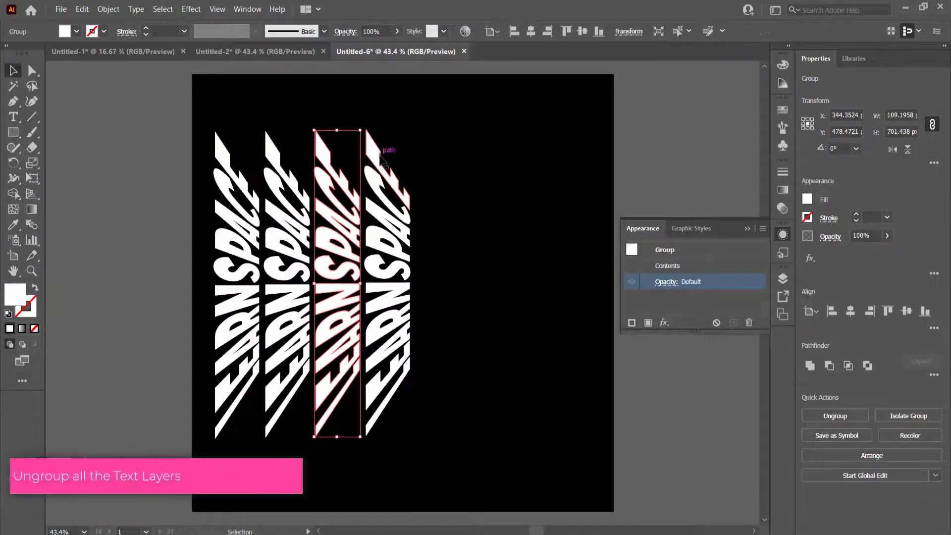
# Move the second, third and fourth lettering columns left to overlap their neighbours, placing the second at about X 187 px and the fourth at X 365 px.
pyautogui.click(379, 161)
pyautogui.click(334, 168)
pyautogui.click(280, 163)
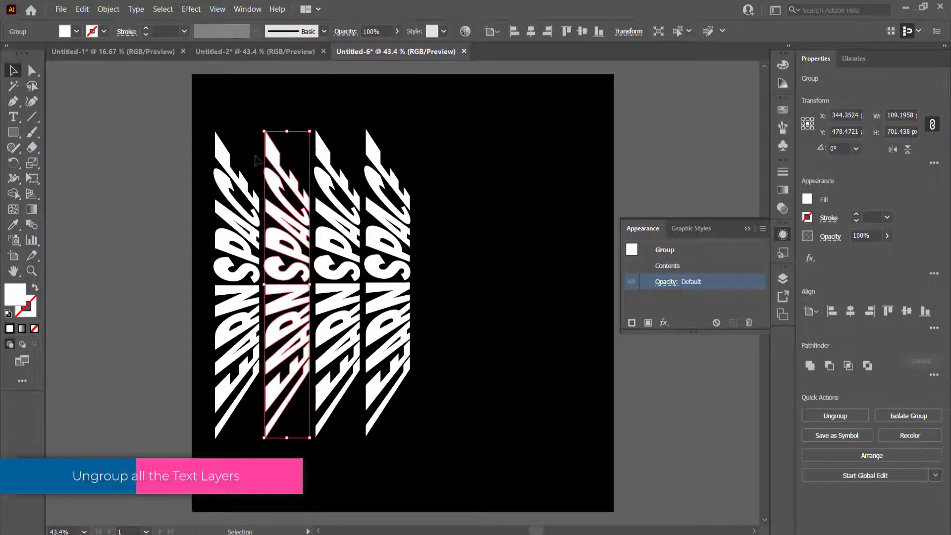
pyautogui.click(224, 158)
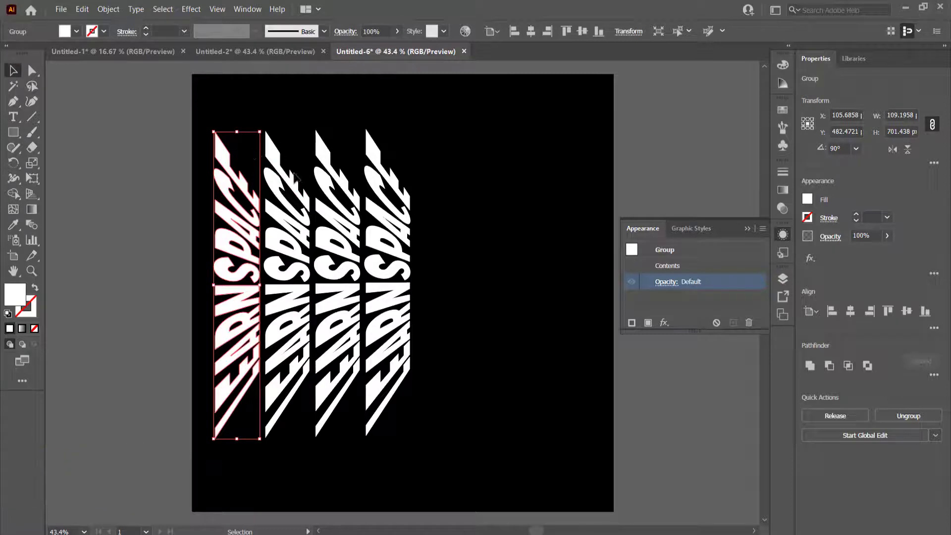
pyautogui.moveTo(286, 178)
pyautogui.mouseDown()
pyautogui.moveTo(269, 176)
pyautogui.moveTo(308, 185)
pyautogui.moveTo(291, 185)
pyautogui.mouseUp()
pyautogui.moveTo(375, 207); pyautogui.dragTo(355, 208)
pyautogui.hotkey('ctrl', 'z')
pyautogui.click(354, 214)
pyautogui.click(375, 216)
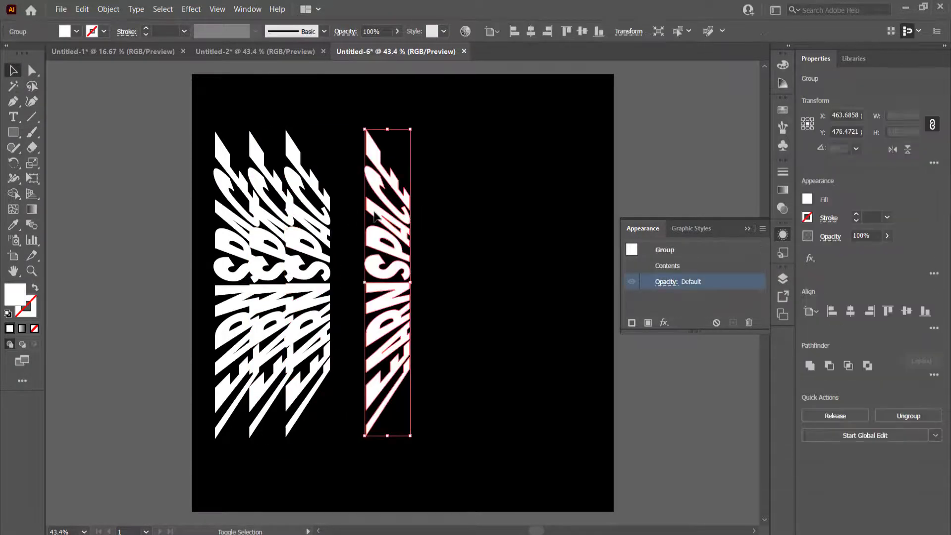
pyautogui.click(346, 216)
pyautogui.moveTo(369, 214); pyautogui.dragTo(336, 240)
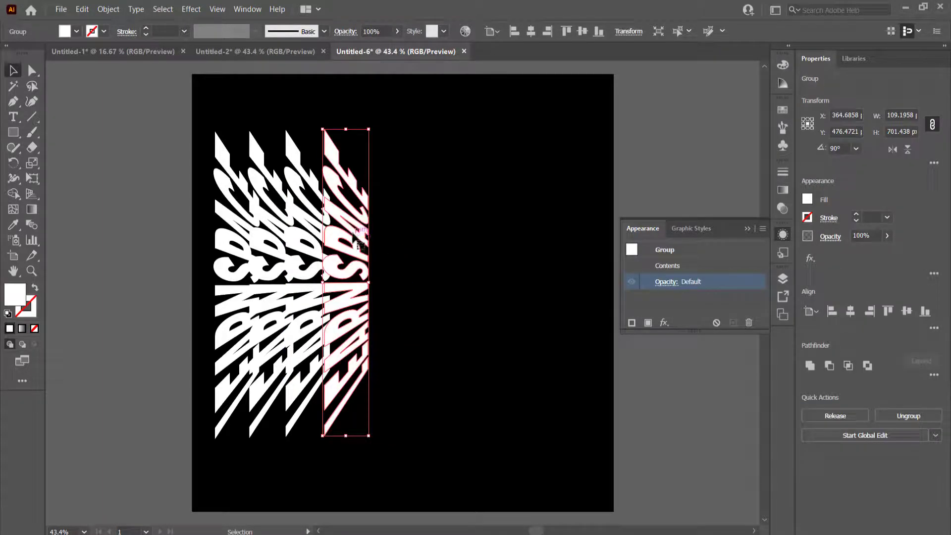
# Send the leftmost lettering column to the back of the stacking order.
pyautogui.click(226, 157)
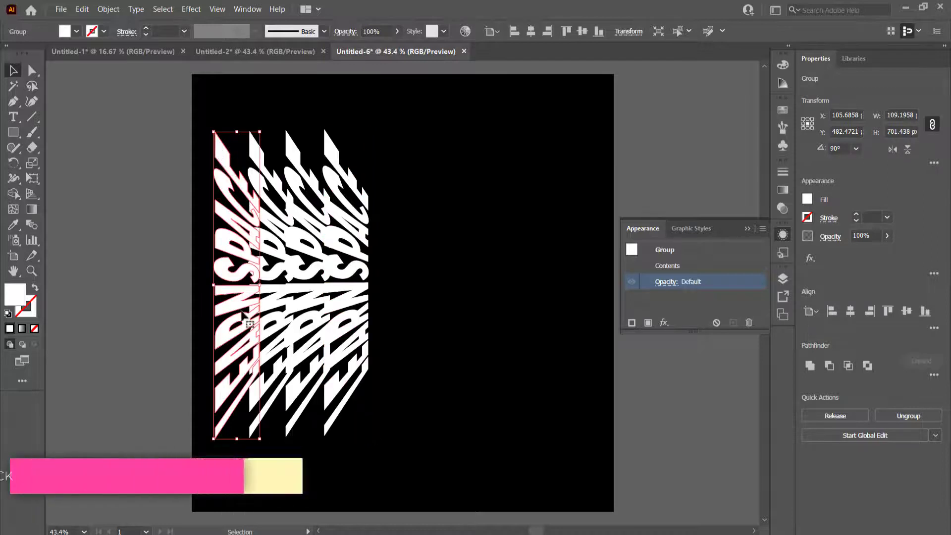
pyautogui.rightClick(220, 153)
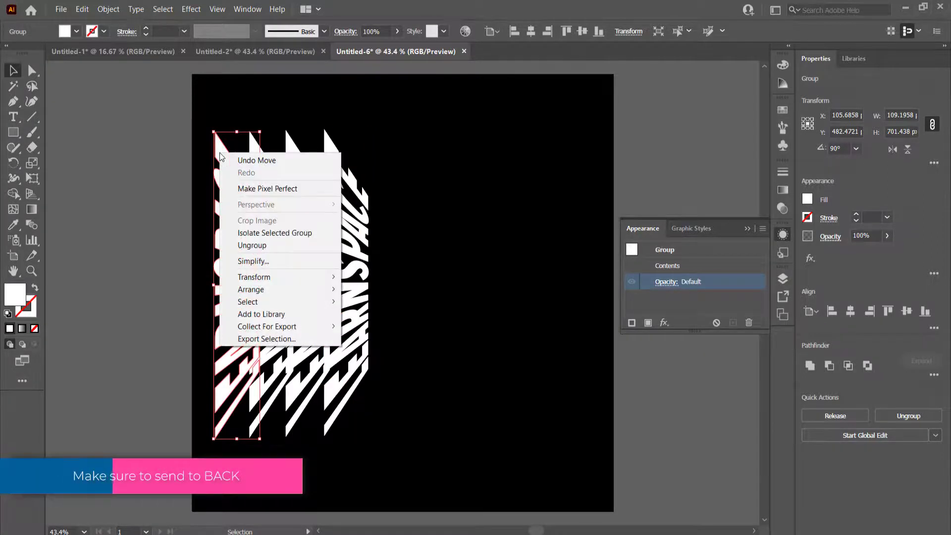
pyautogui.moveTo(313, 292)
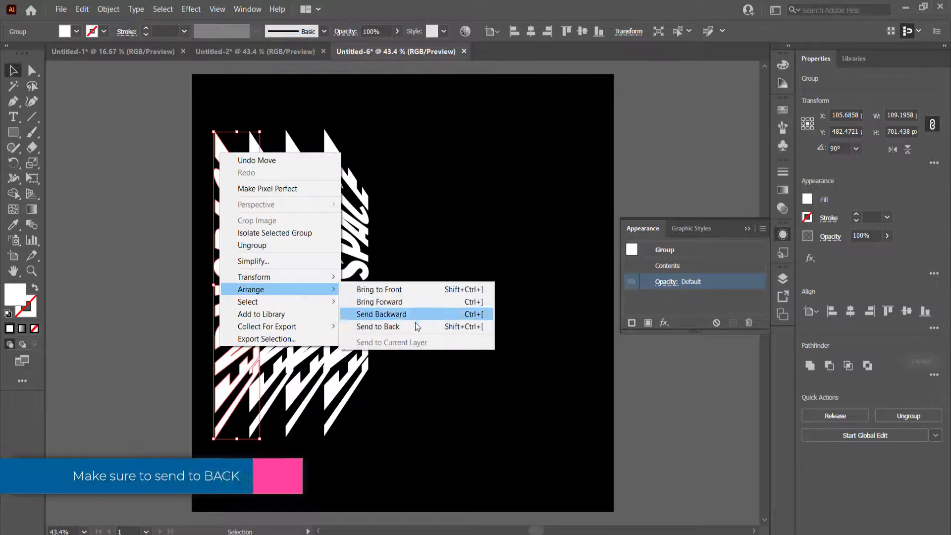
pyautogui.click(415, 327)
pyautogui.click(417, 233)
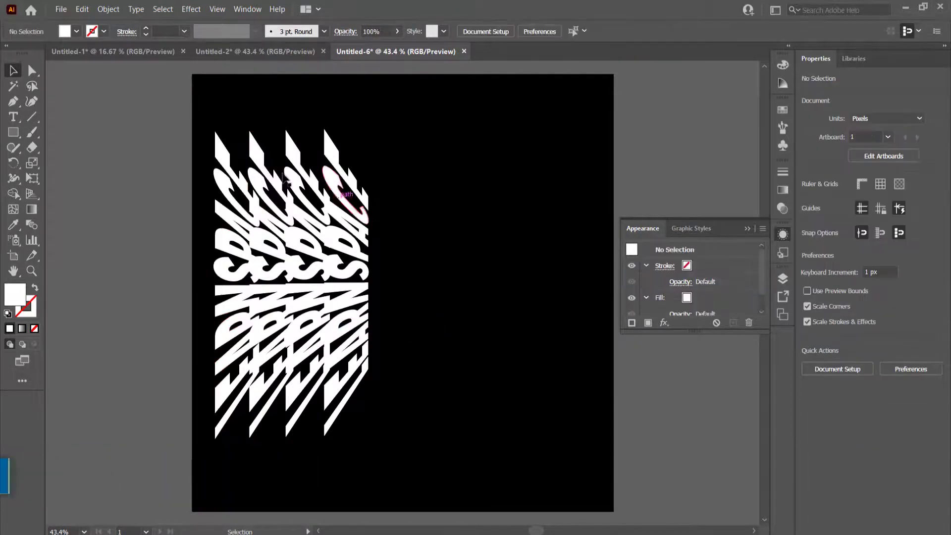
pyautogui.click(221, 157)
pyautogui.rightClick(222, 153)
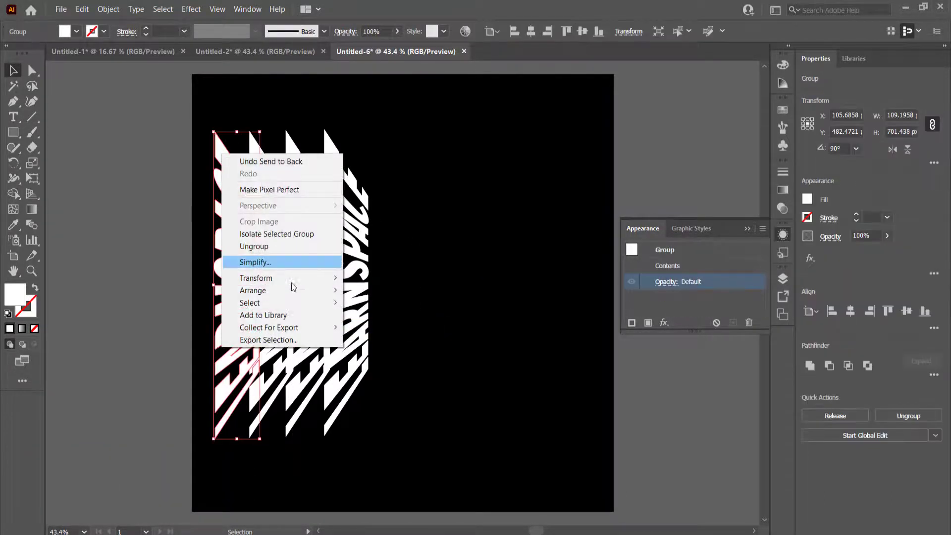
pyautogui.moveTo(292, 292)
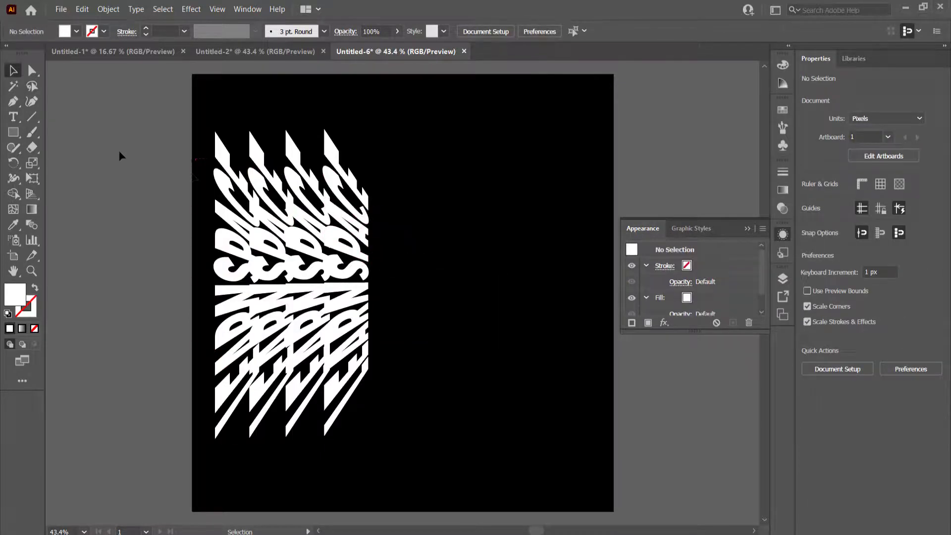
# Fill the leftmost lettering column with a white-to-black linear gradient and set its white stop at about 21%.
pyautogui.click(215, 152)
pyautogui.click(34, 208)
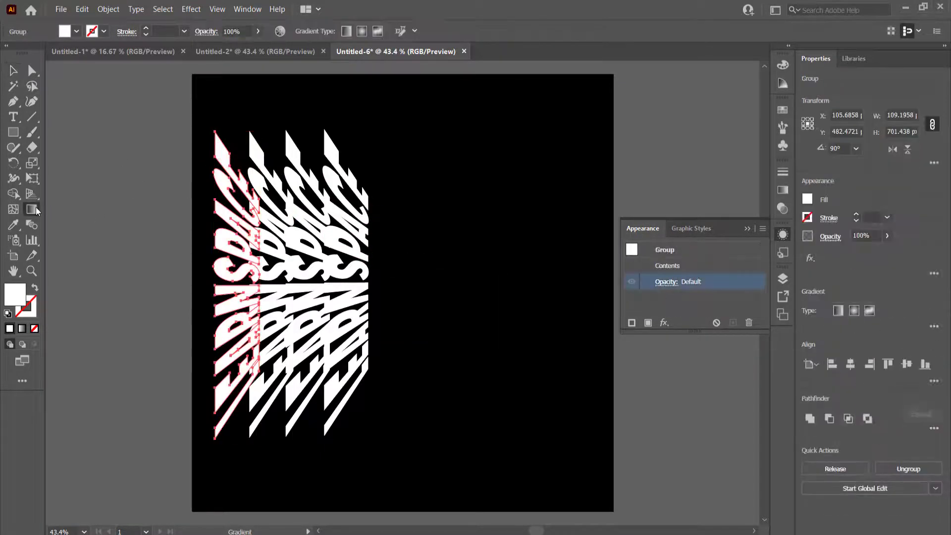
pyautogui.click(839, 311)
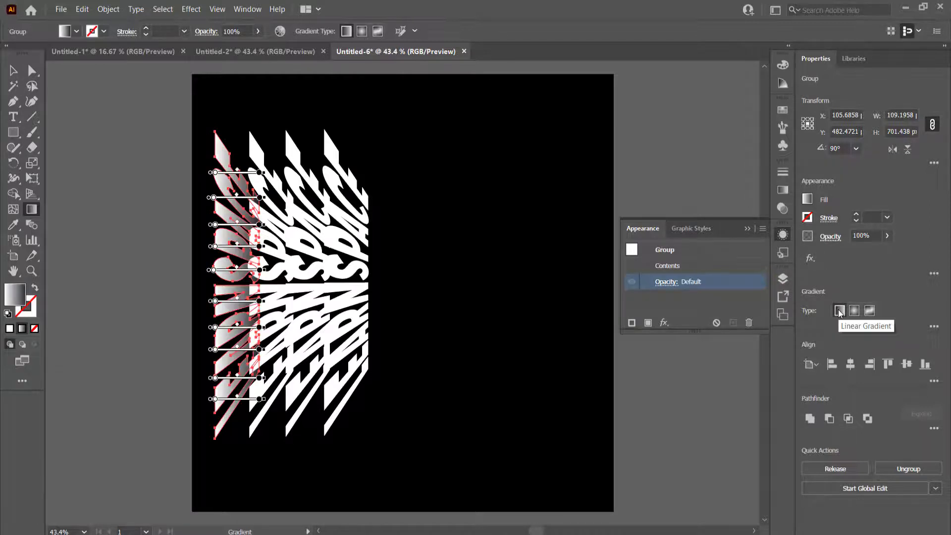
pyautogui.click(933, 327)
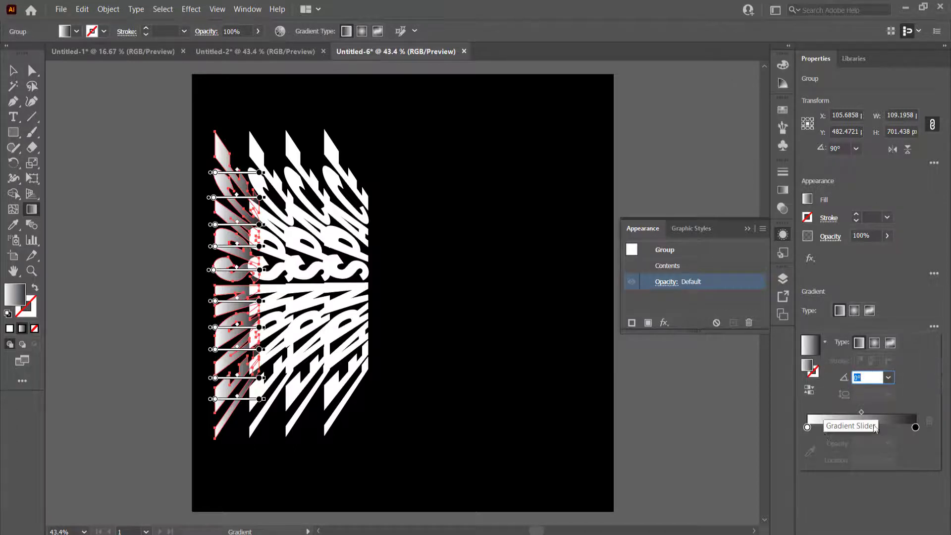
pyautogui.moveTo(807, 426); pyautogui.dragTo(829, 429)
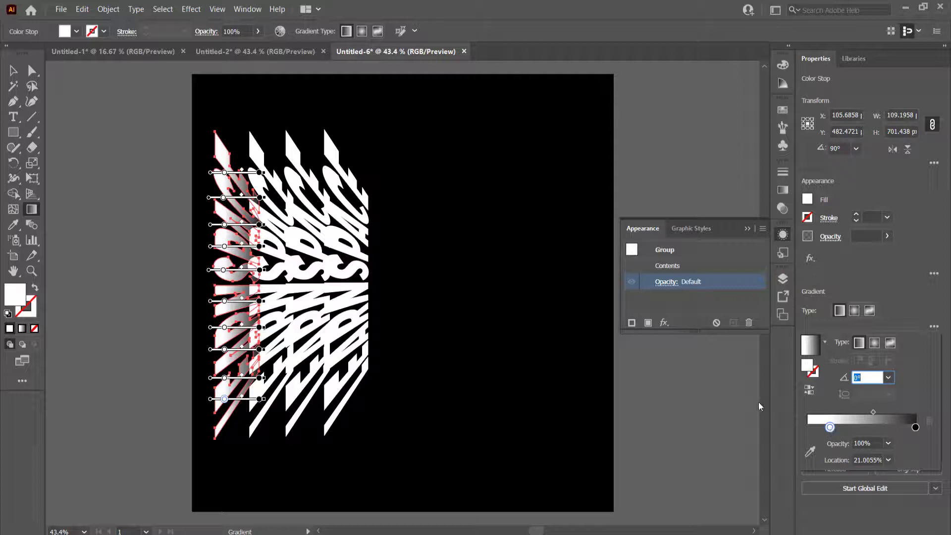
pyautogui.click(695, 377)
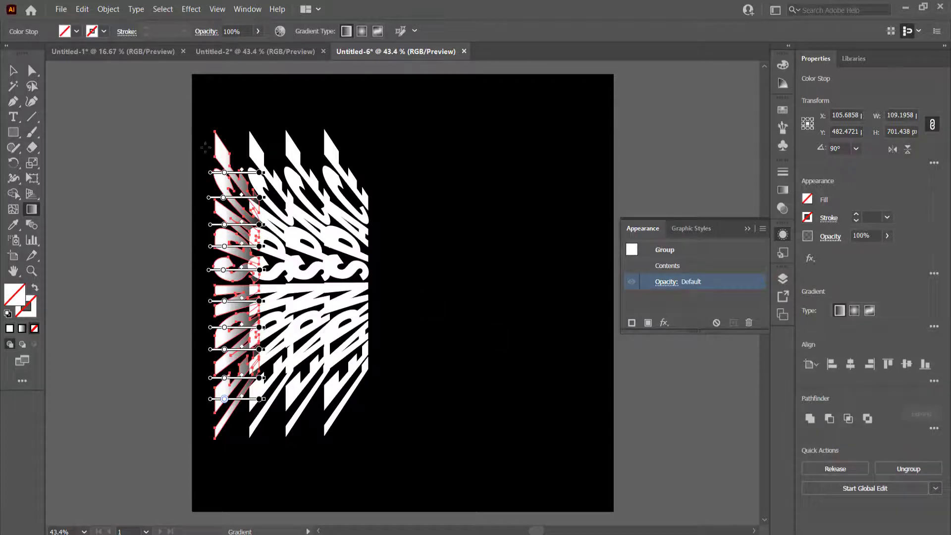
# Apply the same white-to-black linear gradient to the other three lettering columns and deselect them.
pyautogui.click(12, 72)
pyautogui.click(291, 162)
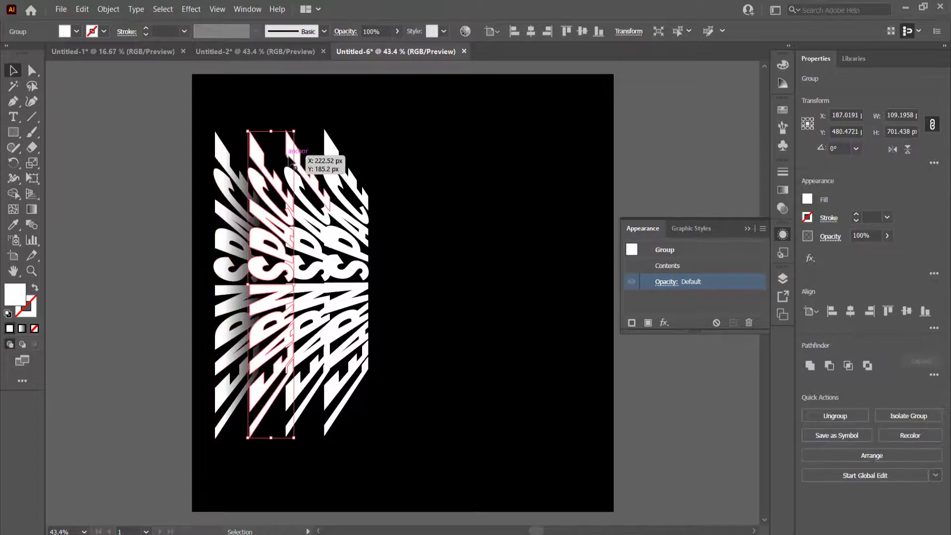
pyautogui.keyDown('shift'); pyautogui.click(297, 164); pyautogui.keyUp('shift')
pyautogui.keyDown('shift'); pyautogui.click(339, 167); pyautogui.keyUp('shift')
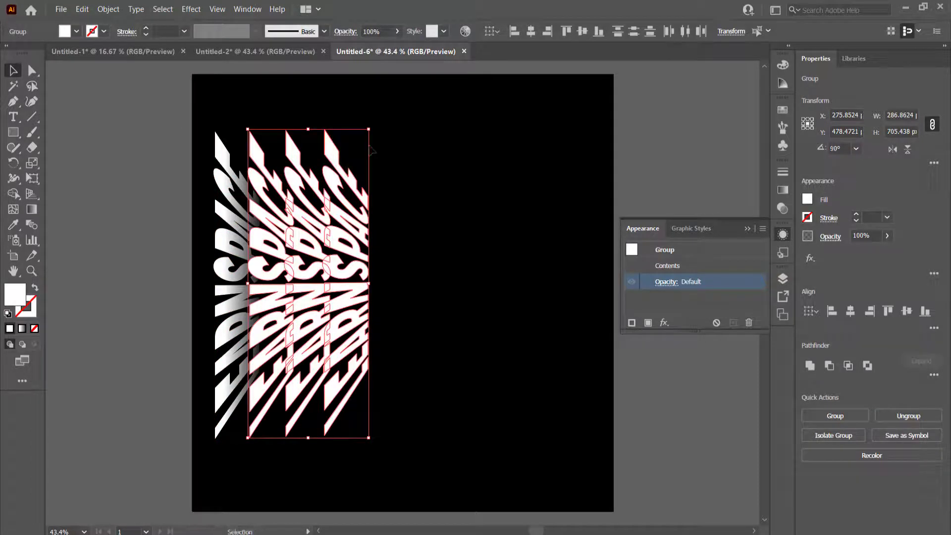
pyautogui.click(32, 210)
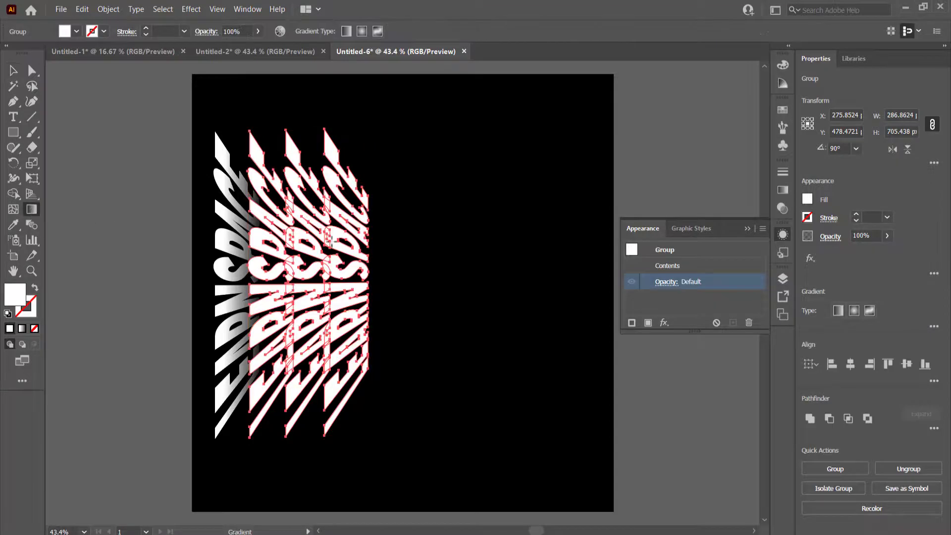
pyautogui.click(837, 312)
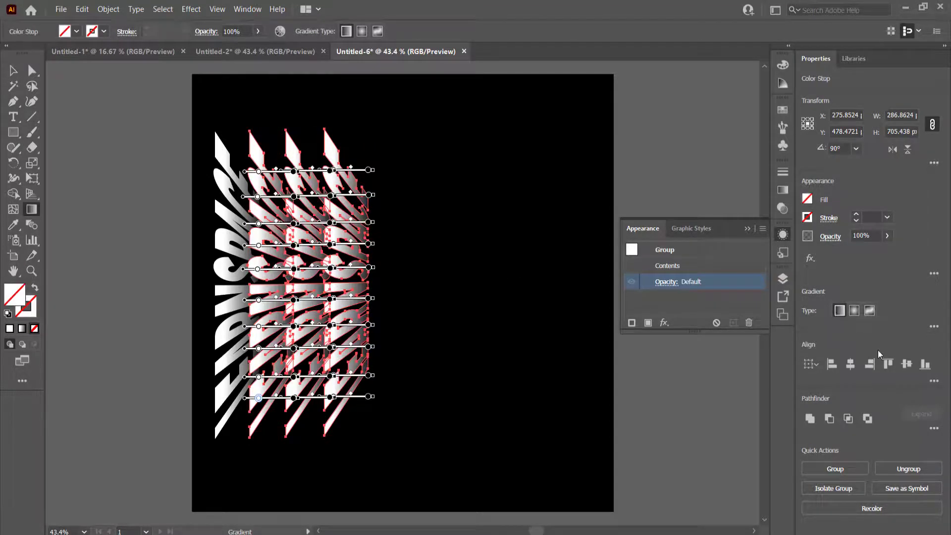
pyautogui.click(933, 326)
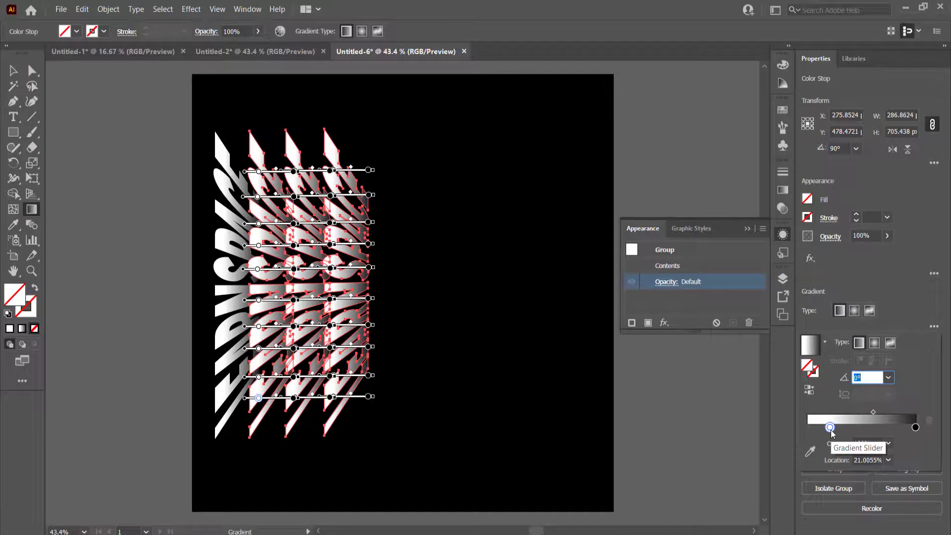
pyautogui.click(14, 70)
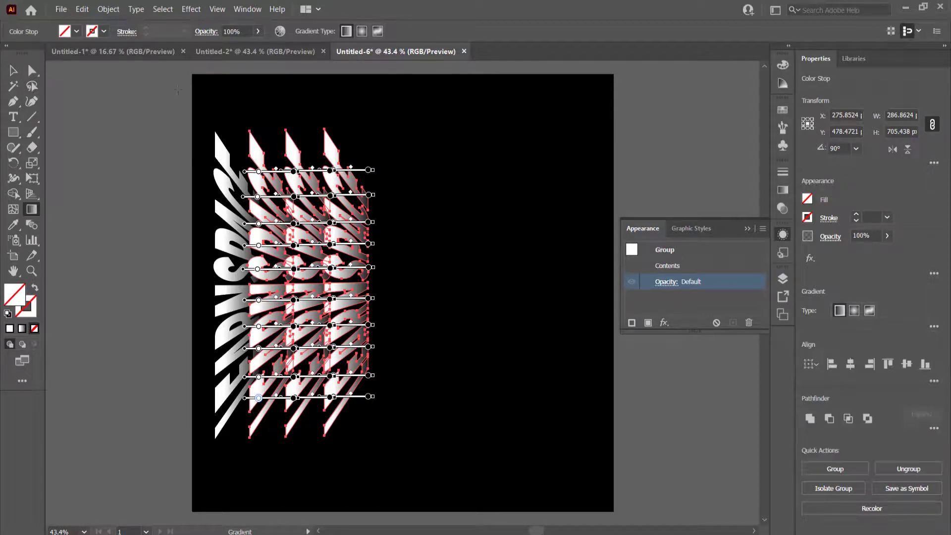
pyautogui.click(13, 70)
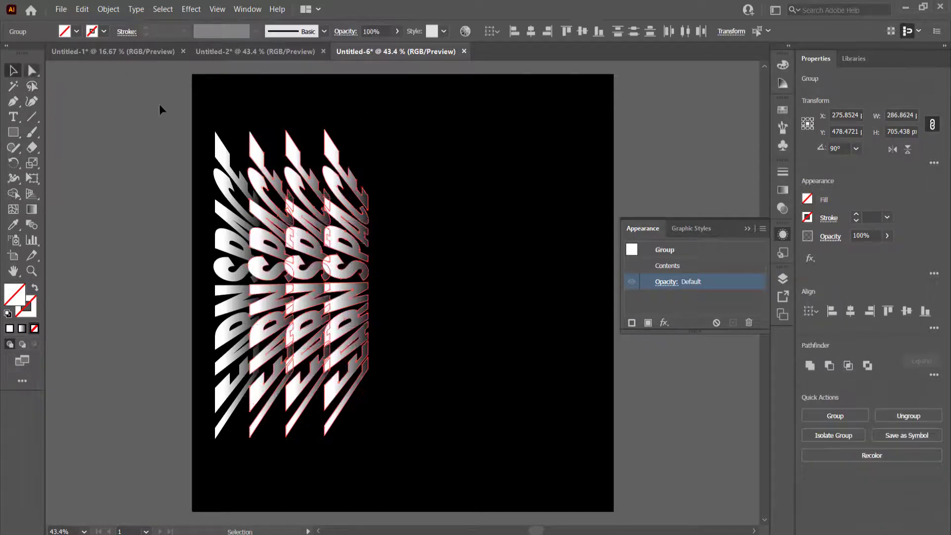
pyautogui.click(193, 111)
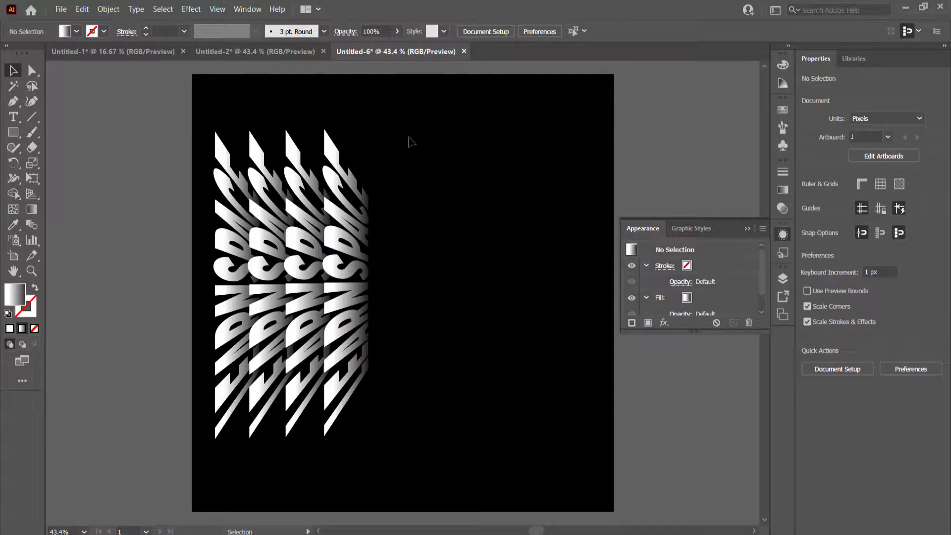
# Rotate all the lettering columns 90° clockwise together, move them to the artboard's upper centre and deselect them.
pyautogui.hotkey('ctrl', 'a')
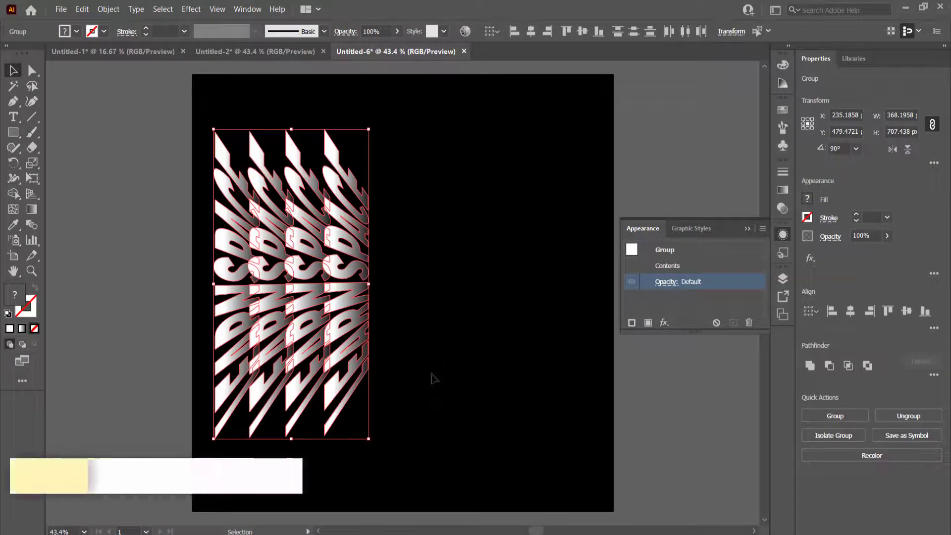
pyautogui.moveTo(369, 124); pyautogui.dragTo(450, 314)
pyautogui.moveTo(322, 272); pyautogui.dragTo(434, 159)
pyautogui.click(456, 283)
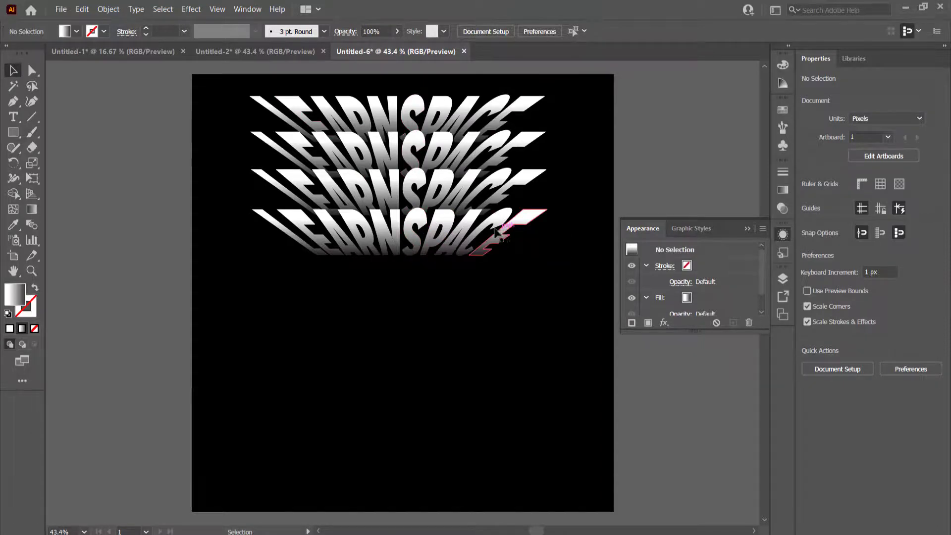
# Squash the bottom LEARNSPACE row from its upper edge, and reduce the third row to a height of about 99 px.
pyautogui.click(412, 245)
pyautogui.moveTo(399, 209); pyautogui.dragTo(400, 228)
pyautogui.click(425, 300)
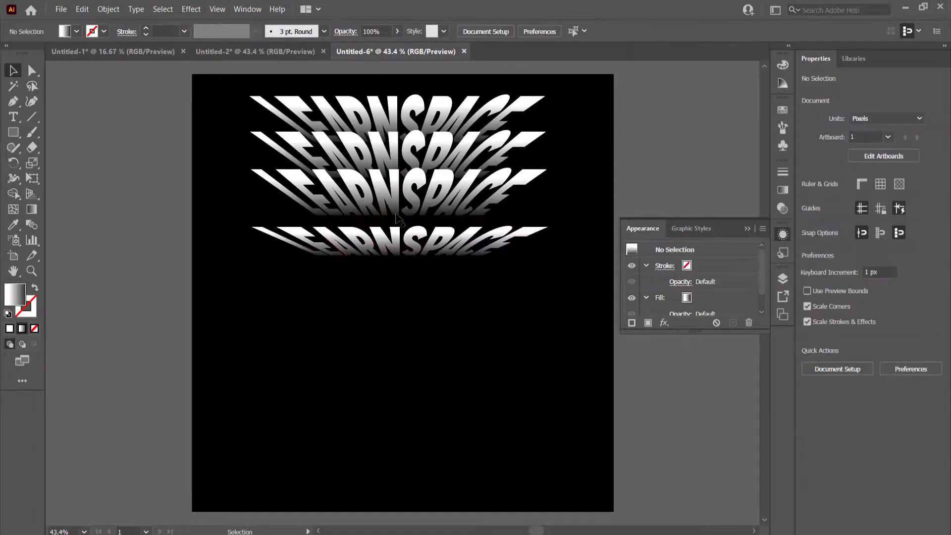
pyautogui.click(396, 190)
pyautogui.moveTo(399, 161)
pyautogui.mouseDown()
pyautogui.moveTo(398, 183)
pyautogui.moveTo(400, 172)
pyautogui.mouseUp()
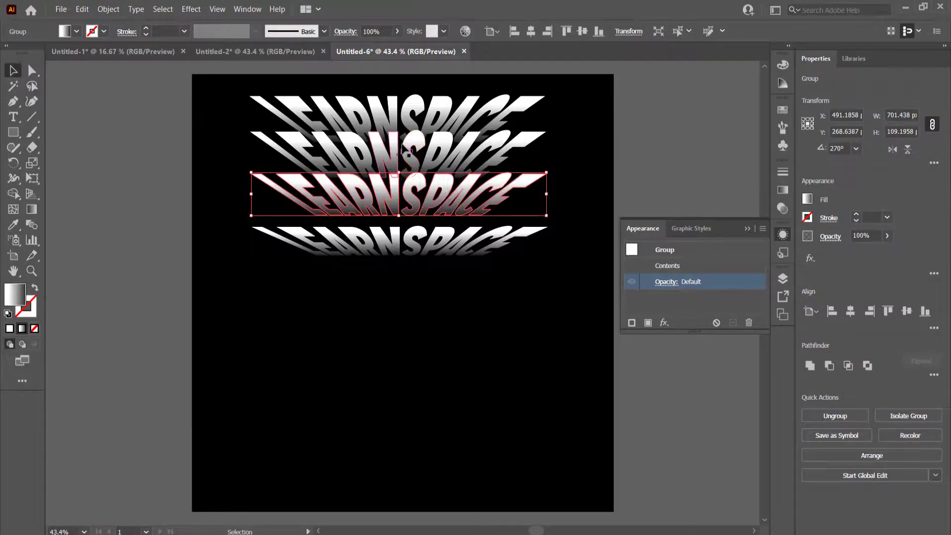
# Stretch the top LEARNSPACE row upward to about 141 px tall, and extend the second row upward to overlap it.
pyautogui.click(405, 141)
pyautogui.moveTo(399, 94); pyautogui.dragTo(397, 80)
pyautogui.click(393, 147)
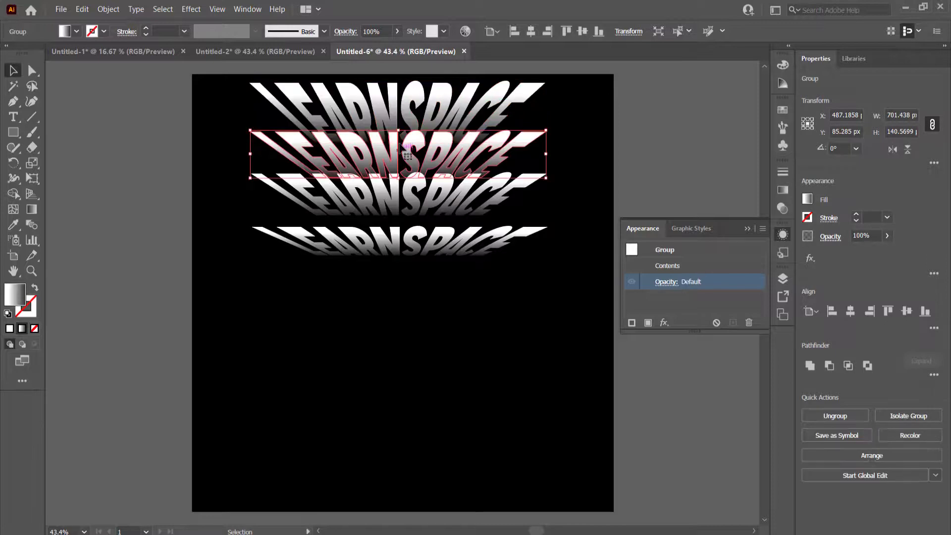
pyautogui.moveTo(400, 132); pyautogui.dragTo(403, 115)
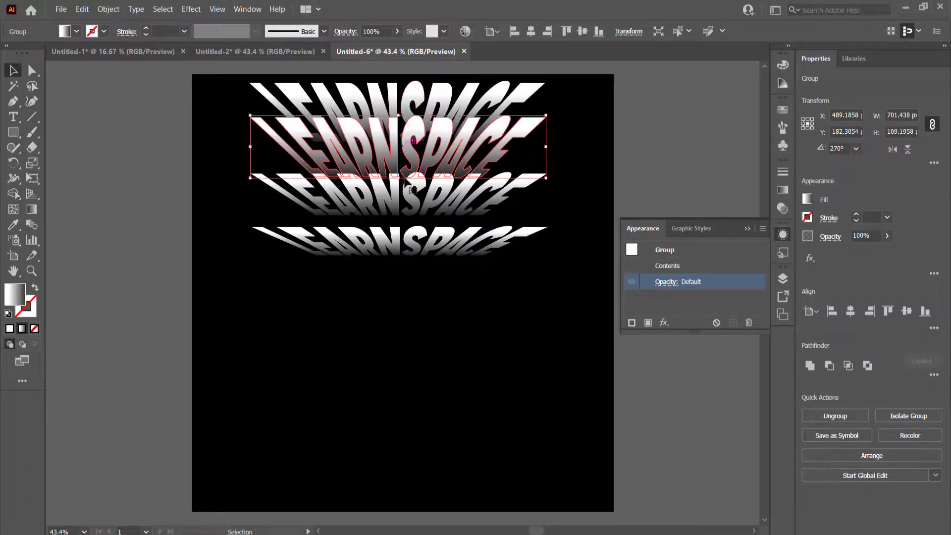
# Move the third LEARNSPACE row up so it overlaps the lower part of the second row.
pyautogui.click(409, 207)
pyautogui.moveTo(408, 199); pyautogui.dragTo(409, 187)
pyautogui.moveTo(407, 241); pyautogui.dragTo(407, 222)
pyautogui.hotkey('ctrl', 'z')
pyautogui.click(410, 284)
# Move the fourth LEARNSPACE row up beneath the third and add a much flatter fifth copy below it.
pyautogui.click(413, 195)
pyautogui.click(411, 237)
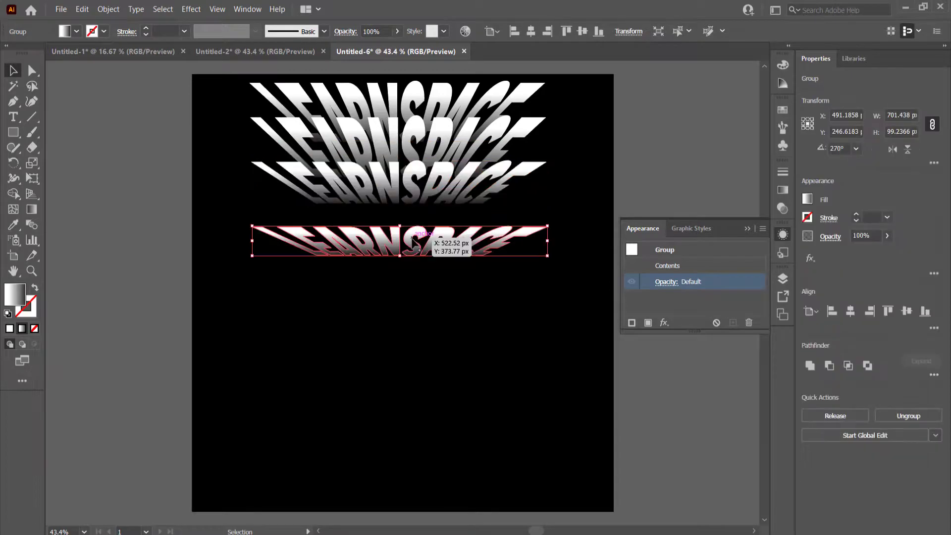
pyautogui.hotkey('ctrl', 'shift', 'a')
pyautogui.moveTo(410, 235)
pyautogui.mouseDown()
pyautogui.moveTo(410, 213)
pyautogui.moveTo(419, 246)
pyautogui.moveTo(400, 240)
pyautogui.moveTo(411, 247)
pyautogui.moveTo(413, 236)
pyautogui.mouseUp()
pyautogui.click(463, 283)
# Duplicate all five lettering rows downward, rotate the copy 180°, and move it up close beneath the original rows.
pyautogui.hotkey('ctrl', 'a')
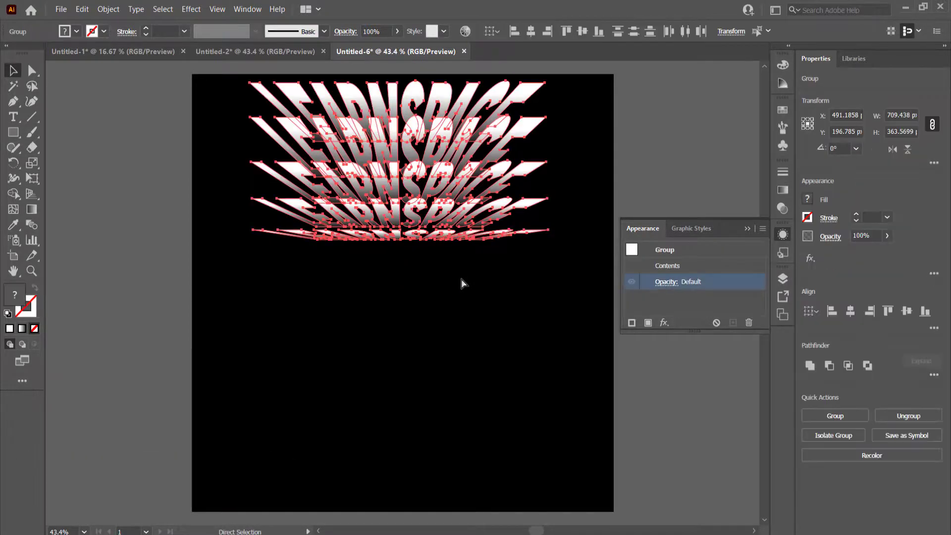
pyautogui.moveTo(521, 131); pyautogui.dragTo(521, 329)
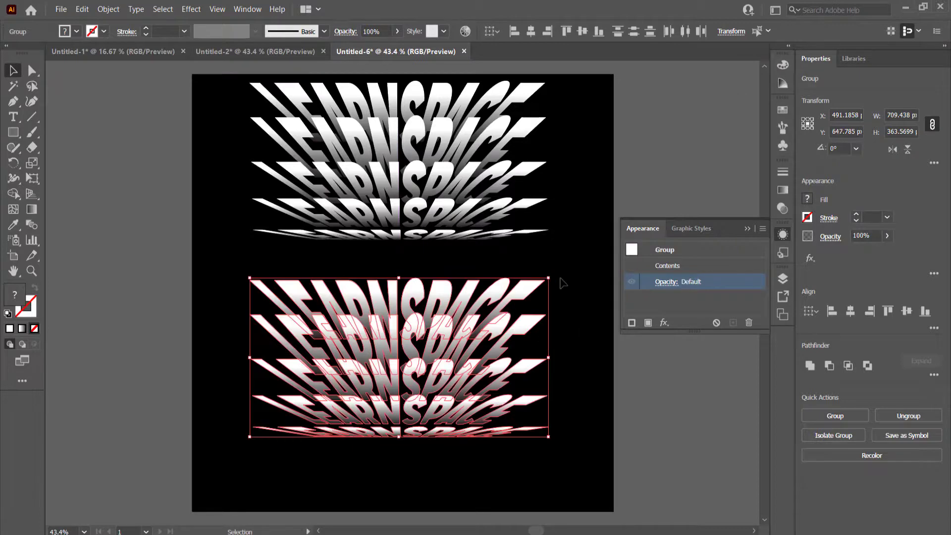
pyautogui.moveTo(553, 275); pyautogui.dragTo(362, 394)
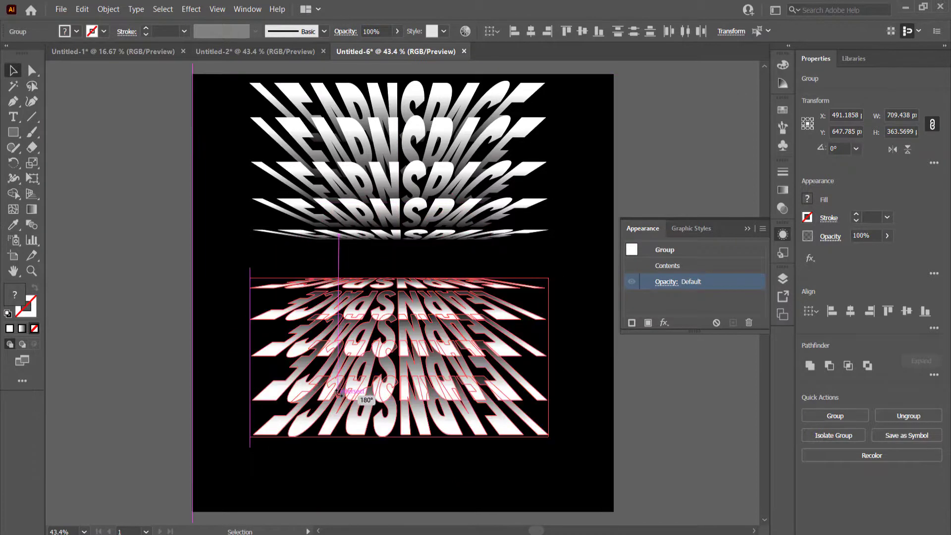
pyautogui.moveTo(403, 286); pyautogui.dragTo(404, 262)
# Scale all the lettering together to about 829 × 878 px, centre it on the artboard and deselect it.
pyautogui.hotkey('ctrl', 'a')
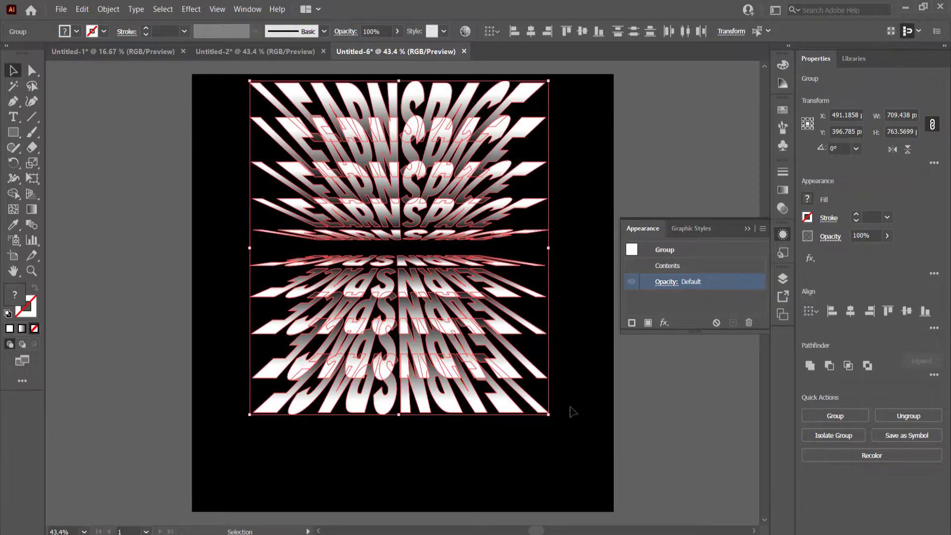
pyautogui.moveTo(549, 416); pyautogui.dragTo(597, 462)
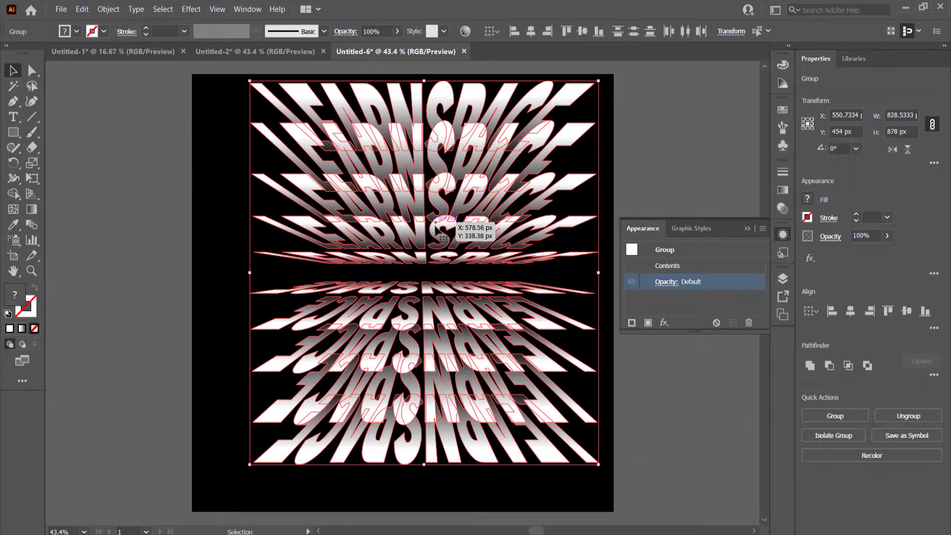
pyautogui.moveTo(424, 246)
pyautogui.mouseDown()
pyautogui.moveTo(414, 250)
pyautogui.moveTo(421, 264)
pyautogui.moveTo(419, 252)
pyautogui.mouseUp()
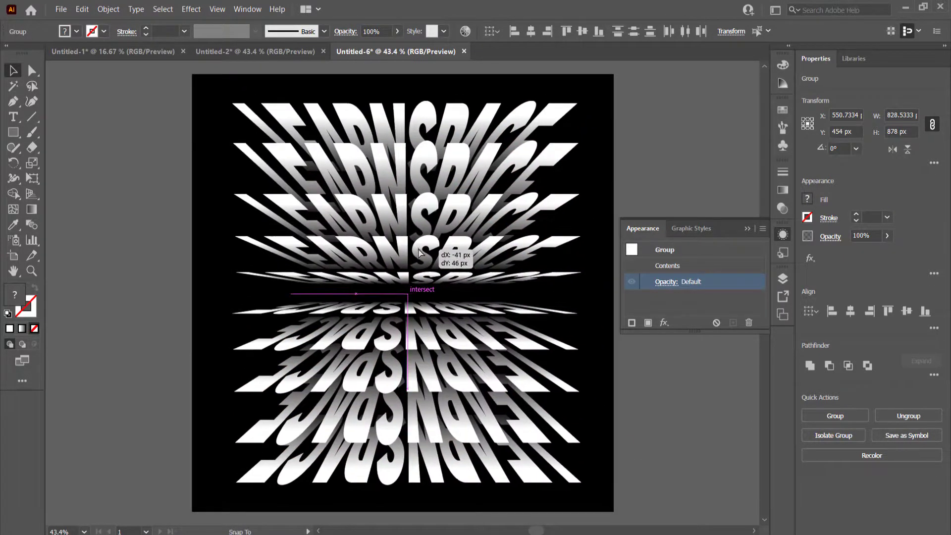
pyautogui.click(628, 179)
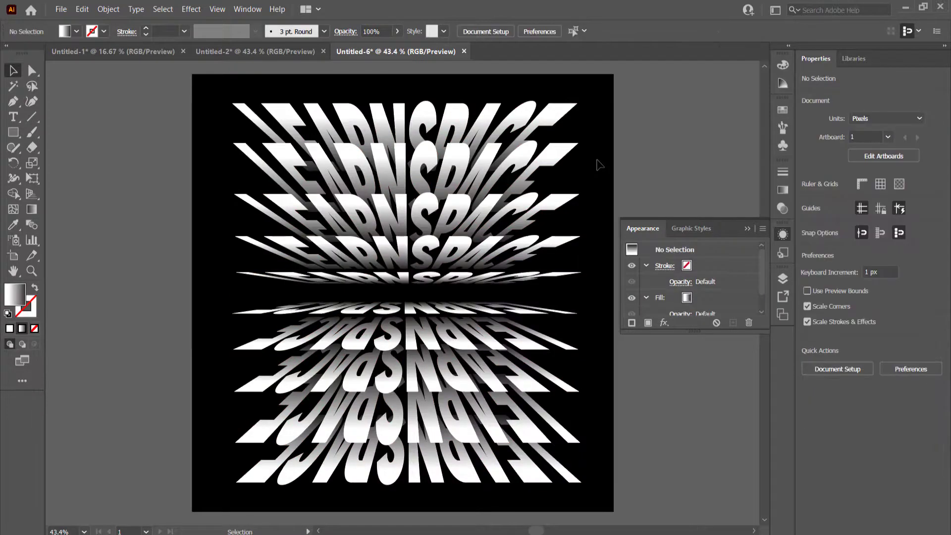